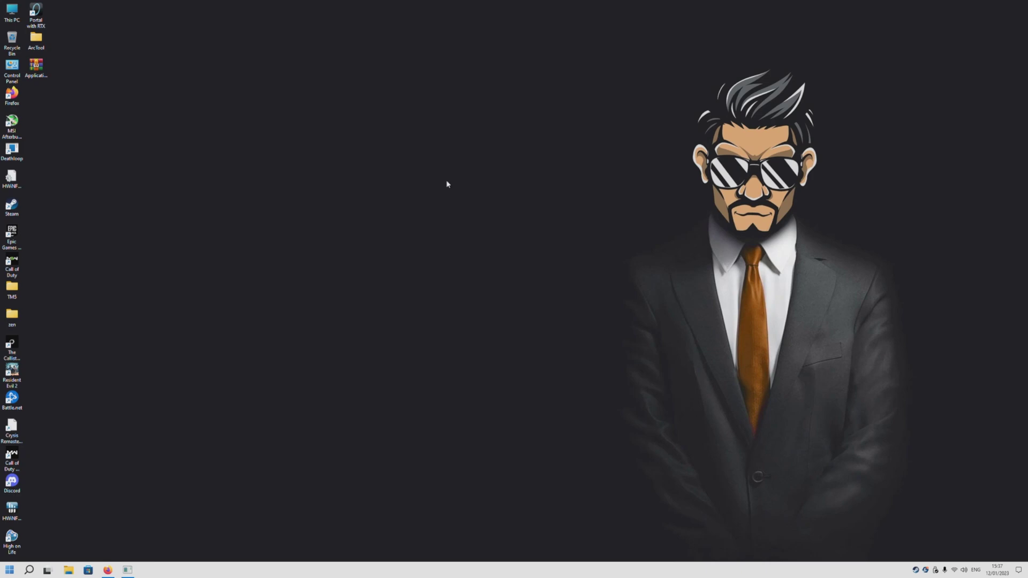
Step: Open the overlay's Performance page and toggle the Fan Speed monitoring metric off and back on
key("alt+i")
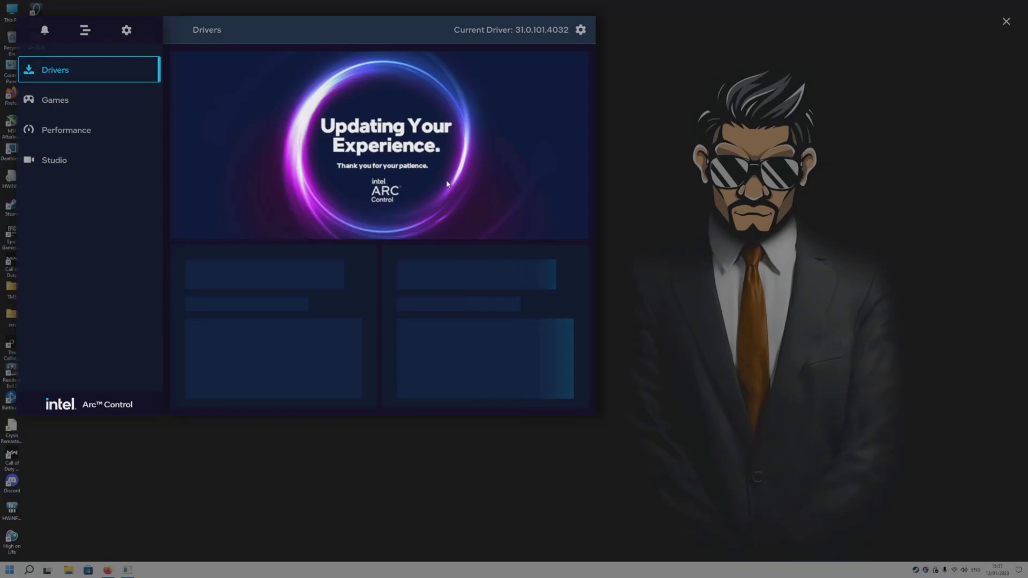
left_click(62, 131)
scroll(437, 246, "down", 2)
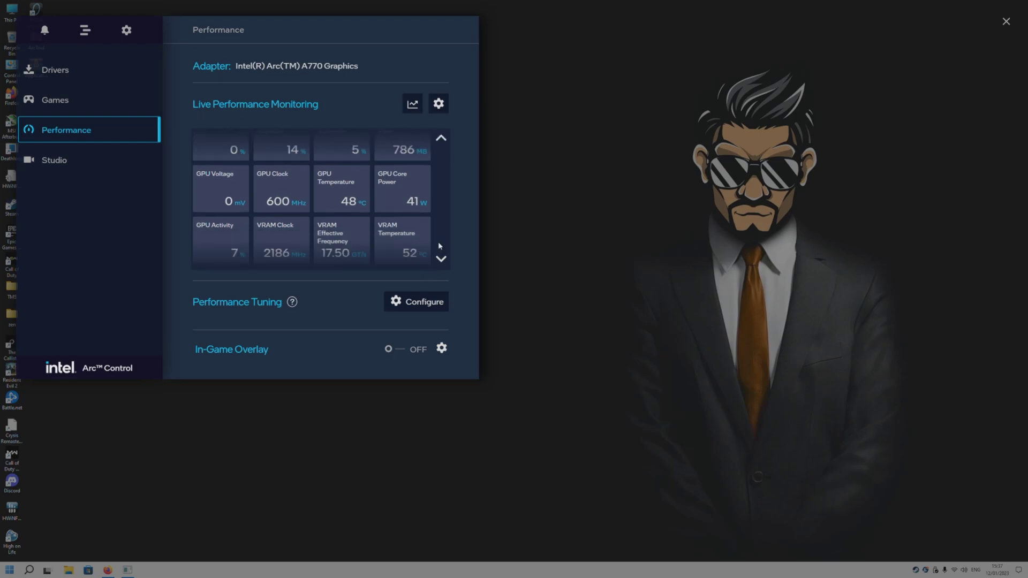
left_click(411, 105)
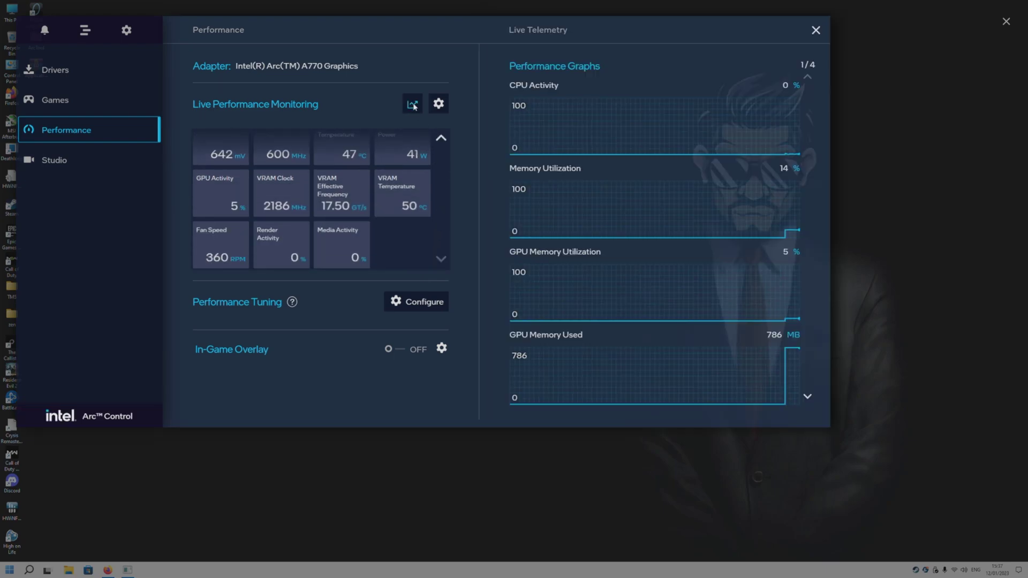
left_click(439, 103)
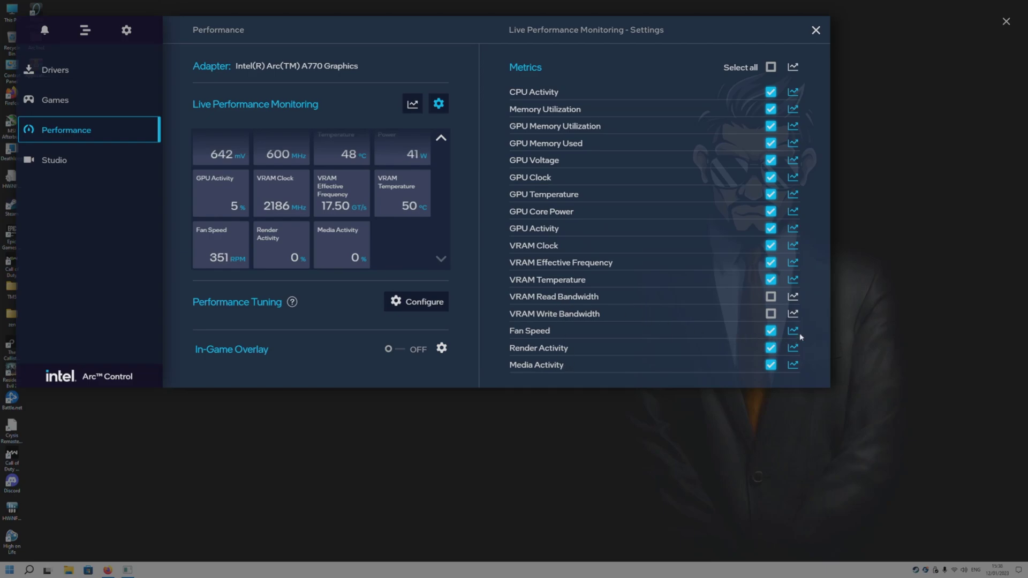
left_click(770, 331)
left_click(770, 331)
Step: View the performance tuning auto settings, then return to telemetry graphs and monitoring metrics settings
left_click(408, 302)
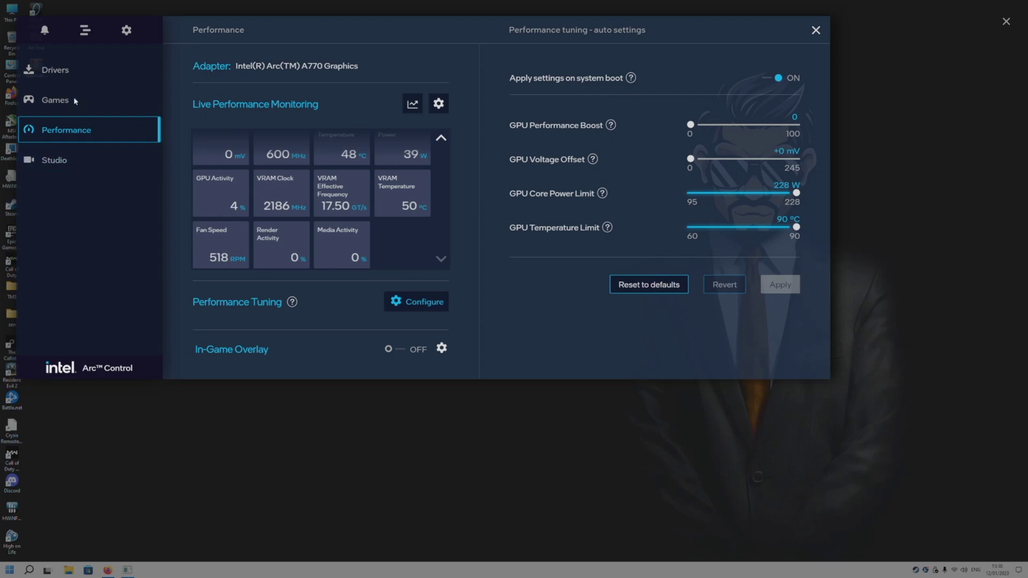
left_click(437, 105)
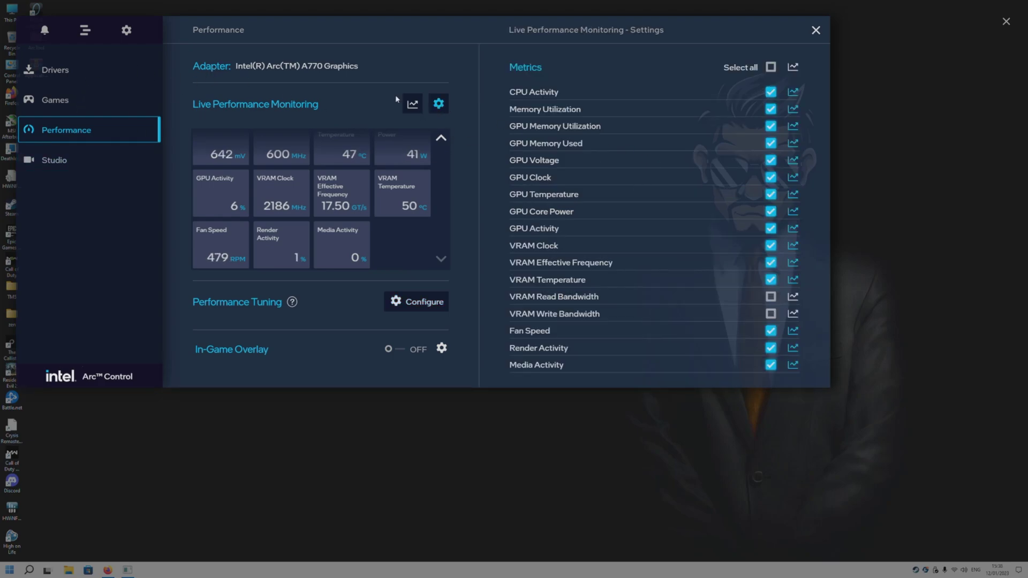
left_click(413, 103)
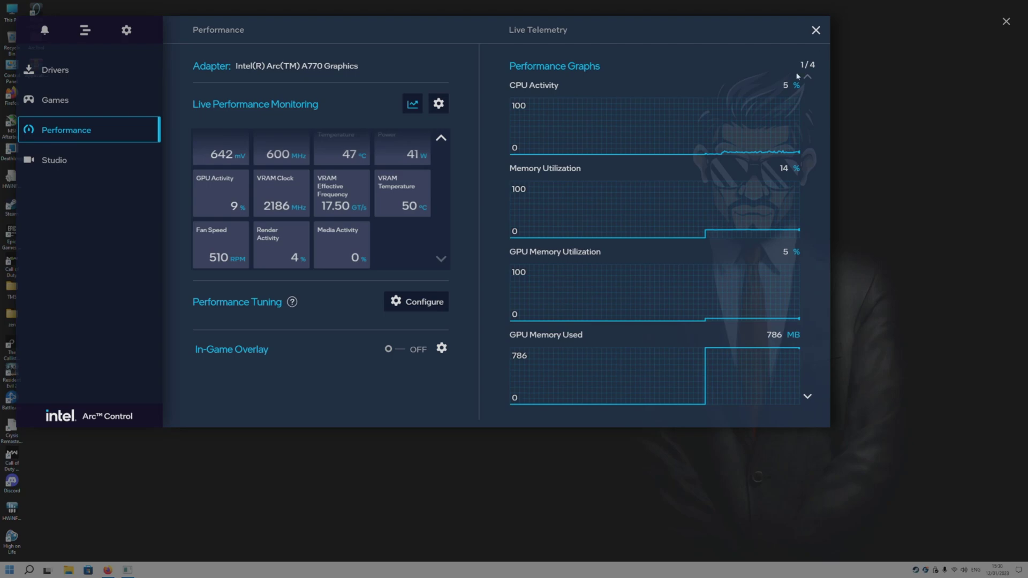
left_click(439, 104)
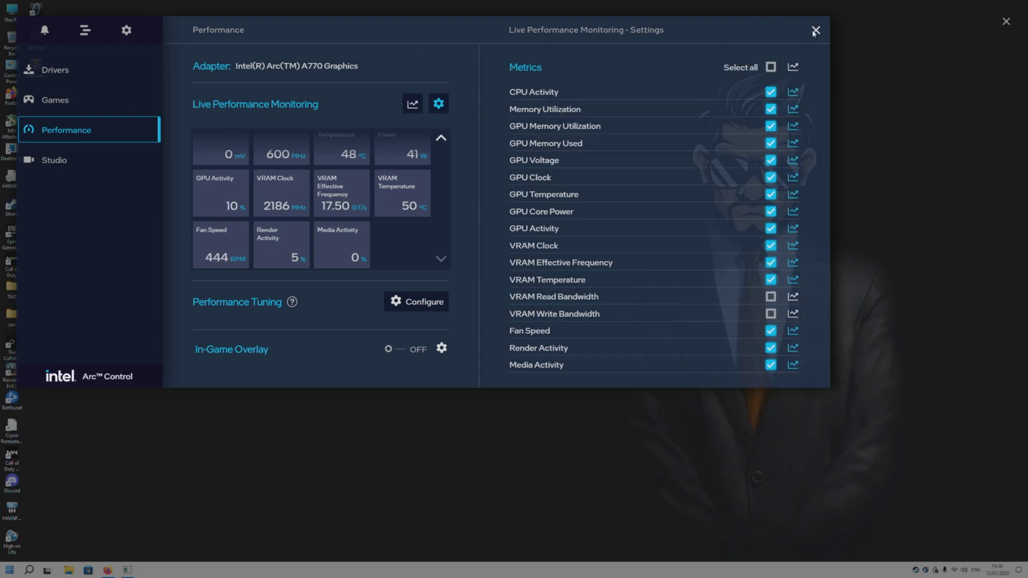
Step: Browse the Games, Studio and Drivers pages, check driver update settings, and close the overlay
left_click(55, 100)
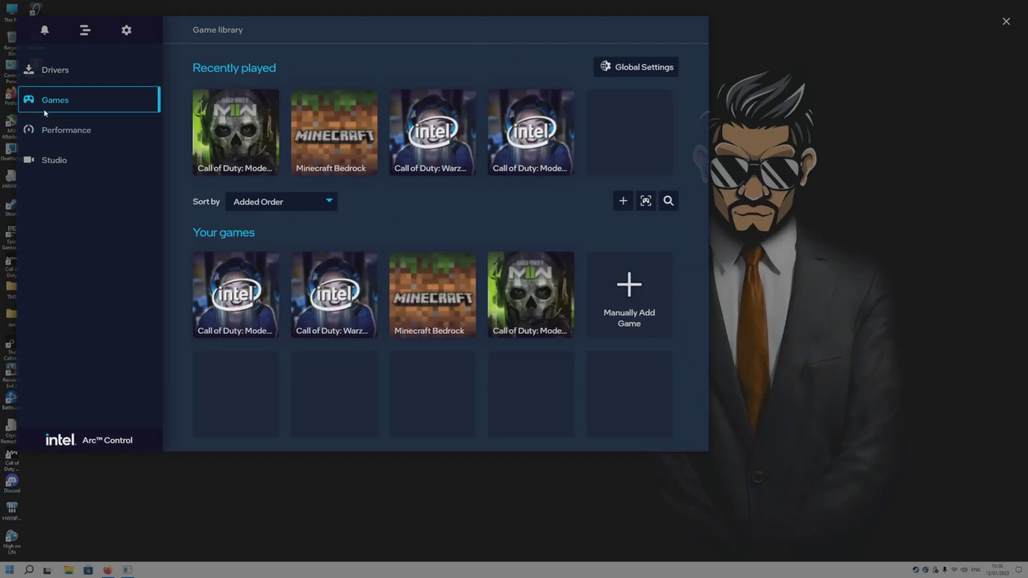
left_click(68, 159)
left_click(92, 69)
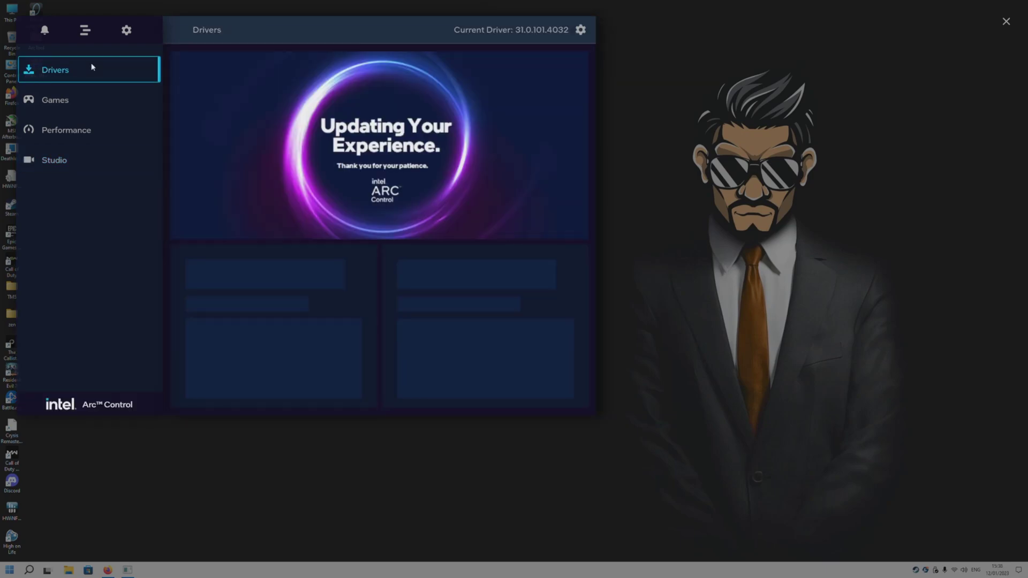
left_click(583, 30)
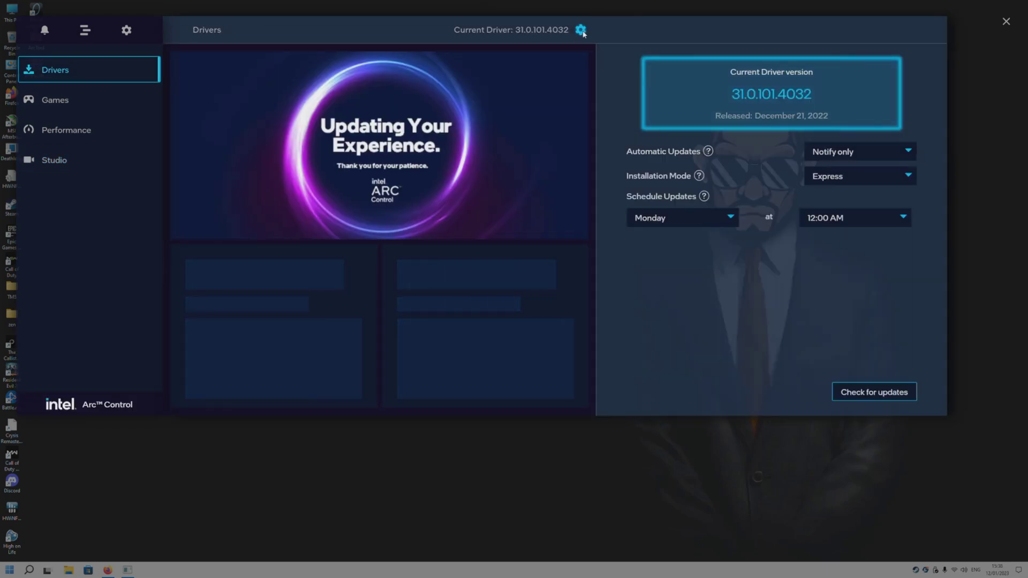
left_click(583, 30)
left_click(1005, 22)
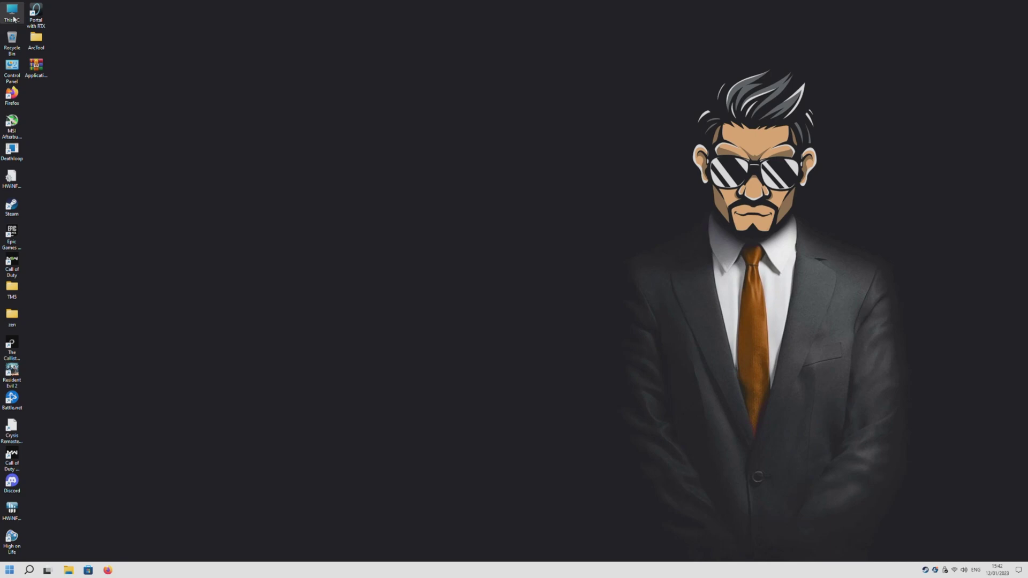
Step: Navigate from This PC to C:\Program Files\Intel\Intel Arc Control\resource
double_click(13, 19)
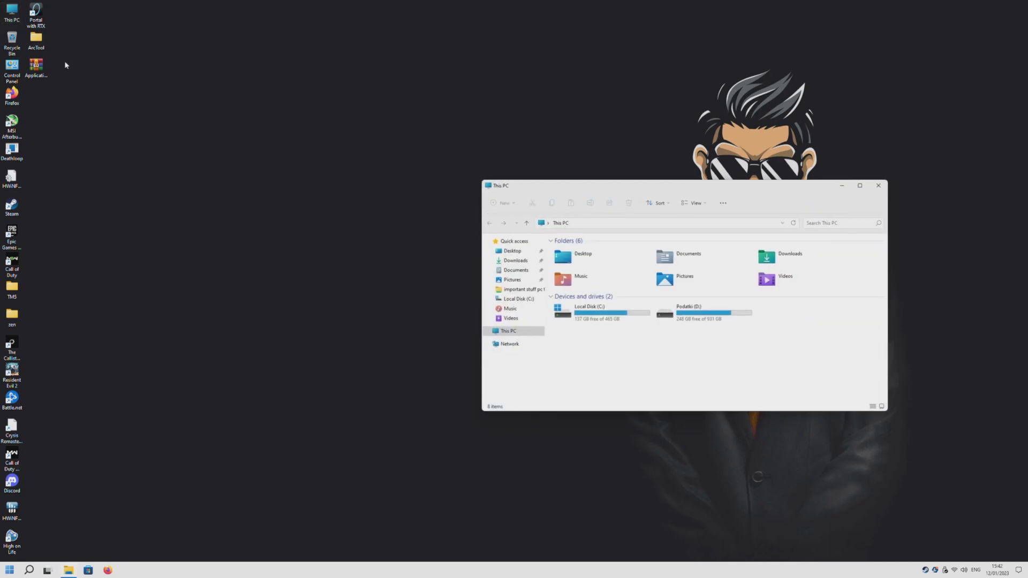
double_click(589, 317)
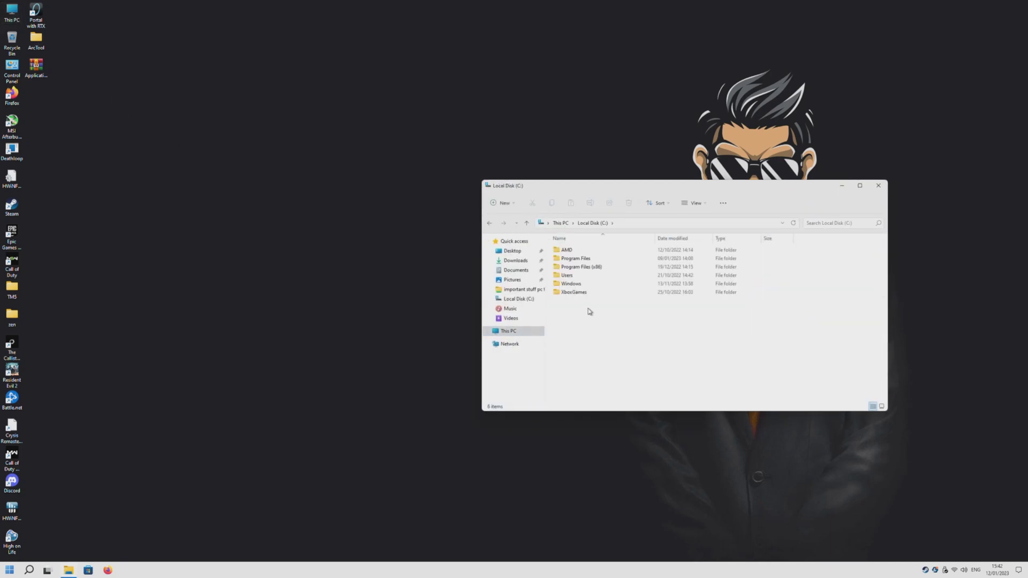
double_click(579, 258)
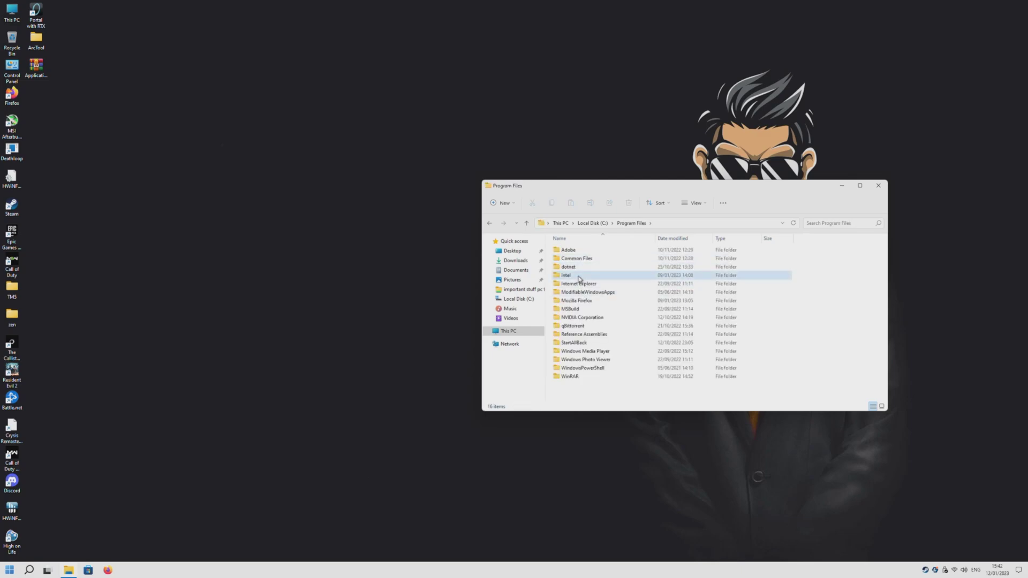
double_click(577, 275)
double_click(573, 251)
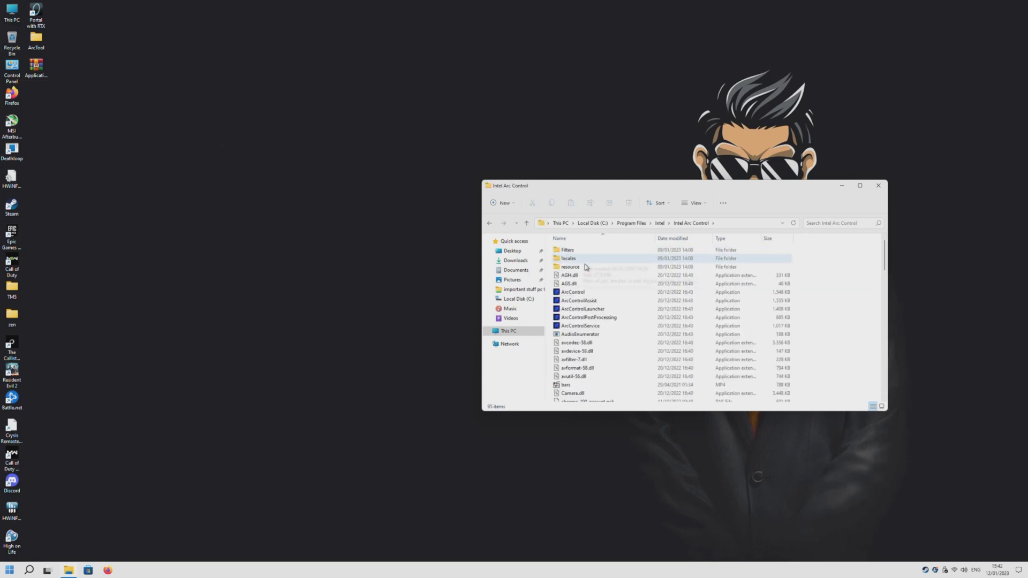
double_click(581, 267)
Step: Go into js\pages and on to the performance folder
left_click(578, 276)
double_click(578, 276)
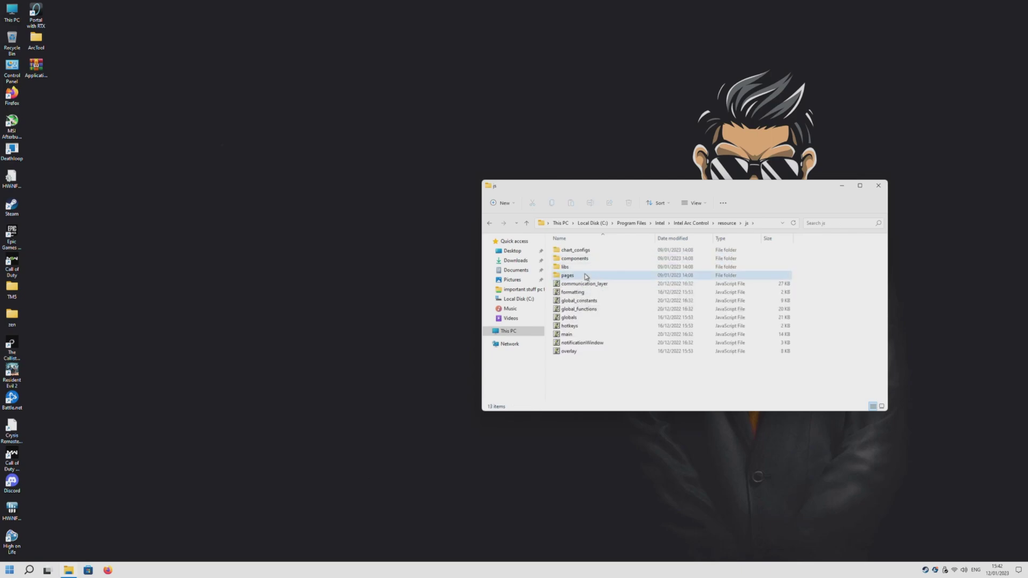
double_click(578, 276)
double_click(596, 285)
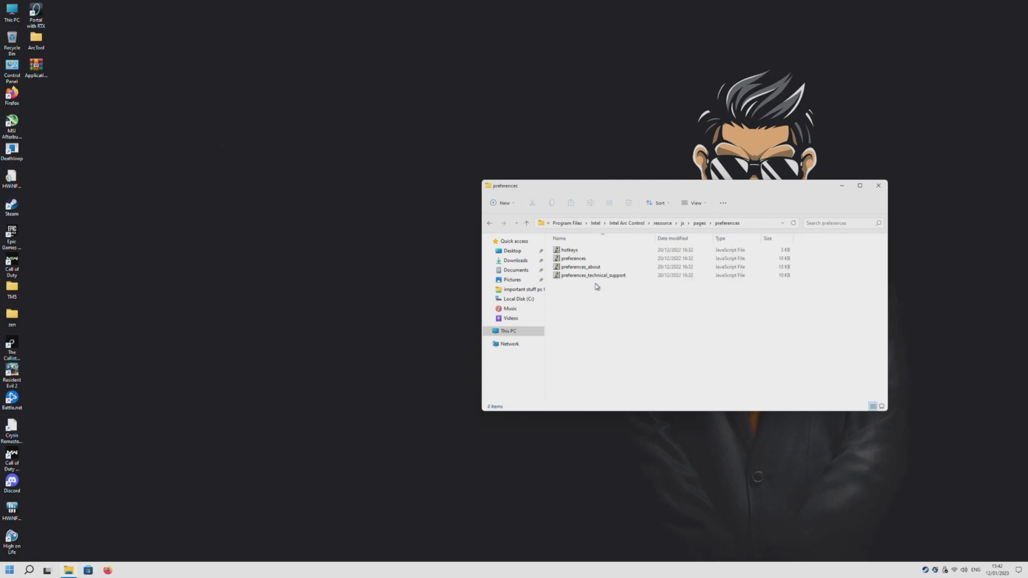
key("alt+Left")
double_click(594, 275)
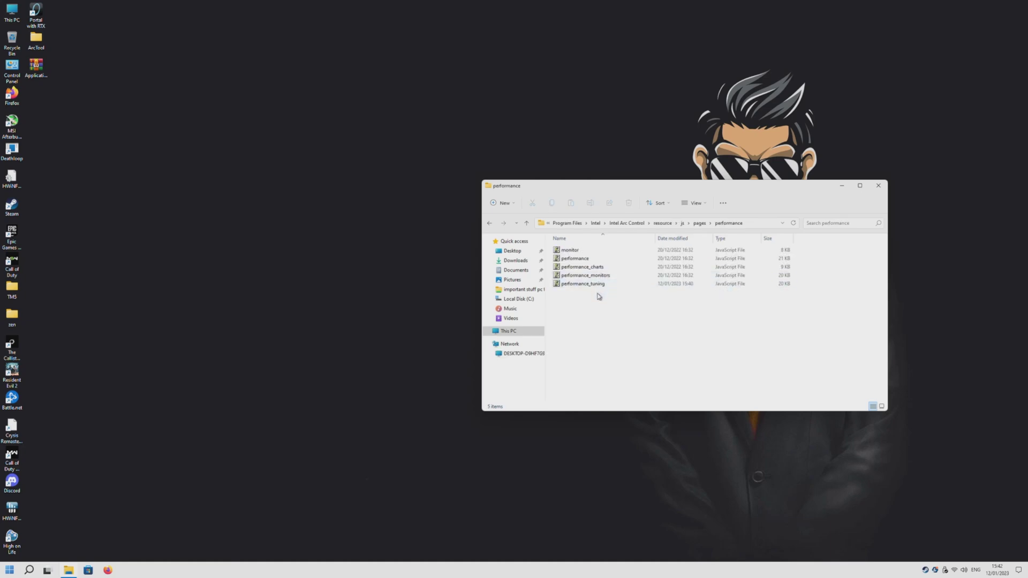
Step: Try opening performance_tuning, dismiss the script host error, and bring up its context menu
left_click(589, 284)
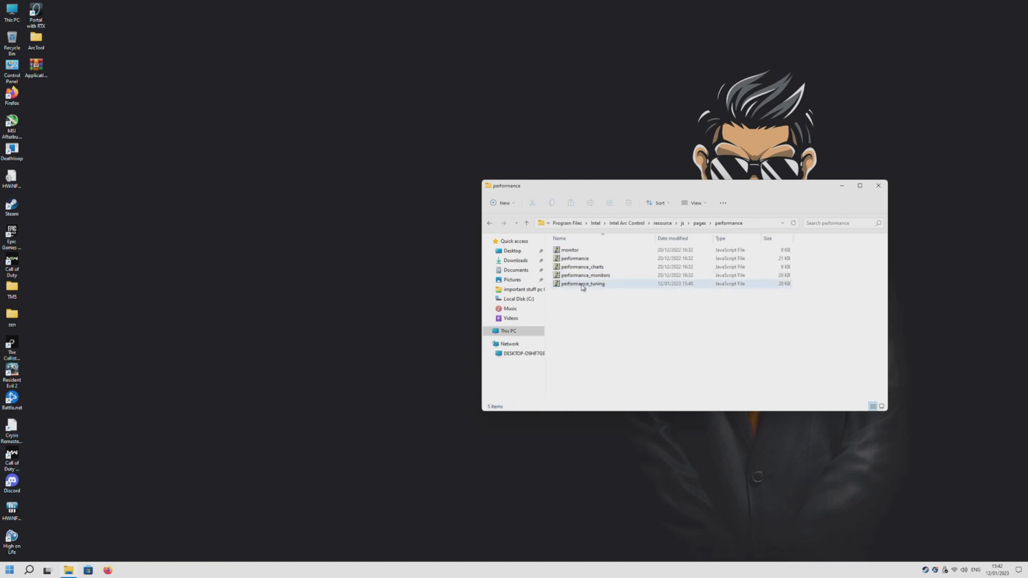
double_click(583, 285)
left_click(590, 253)
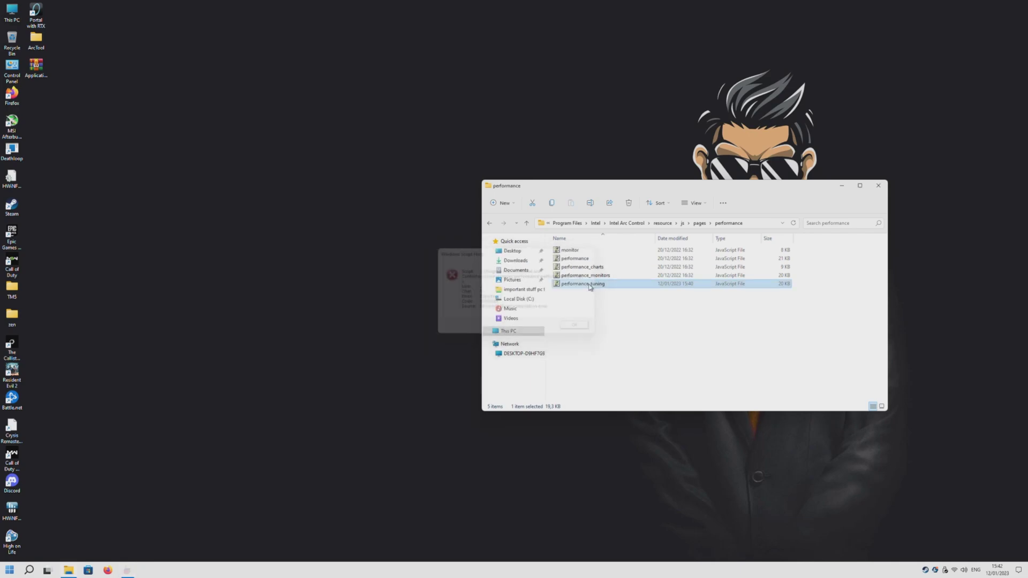
right_click(589, 285)
Step: Open performance_tuning in Notepad and locate the fan mode #visible line
left_click(610, 298)
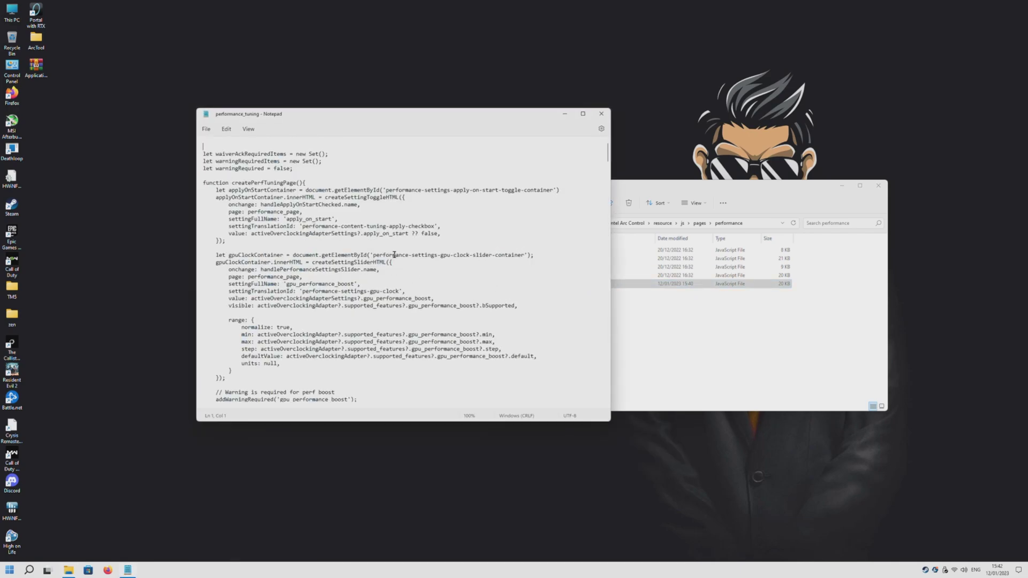
scroll(394, 254, "down", 20)
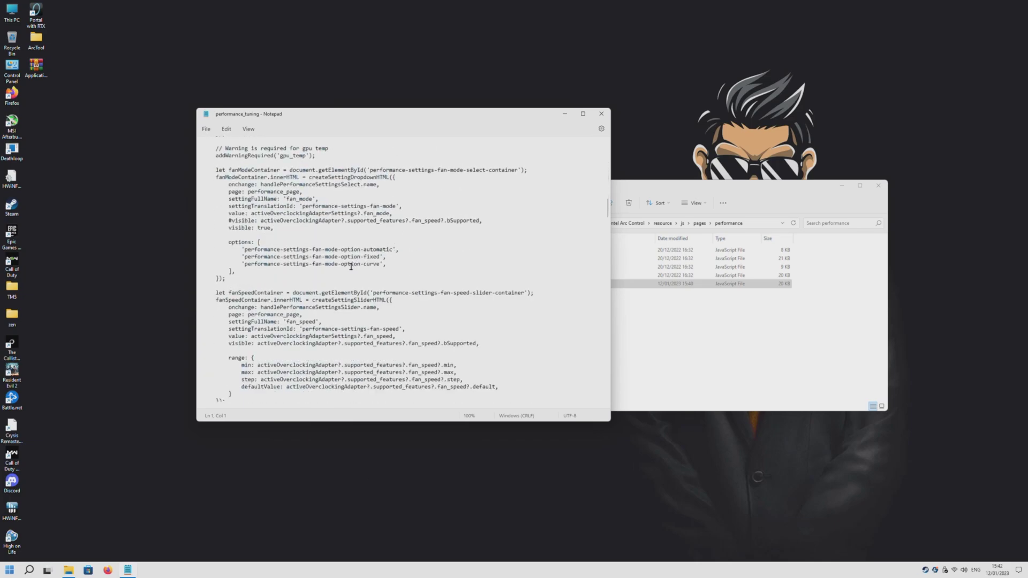
scroll(350, 266, "down", 10)
left_click(286, 266)
scroll(294, 260, "up", 13)
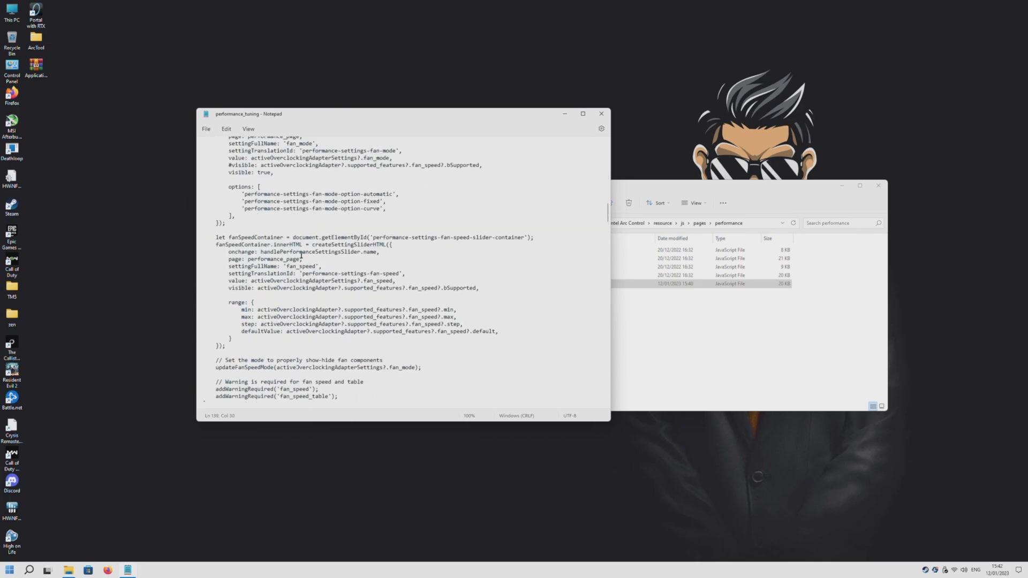
left_click(299, 255)
scroll(302, 256, "up", 3)
key("Down")
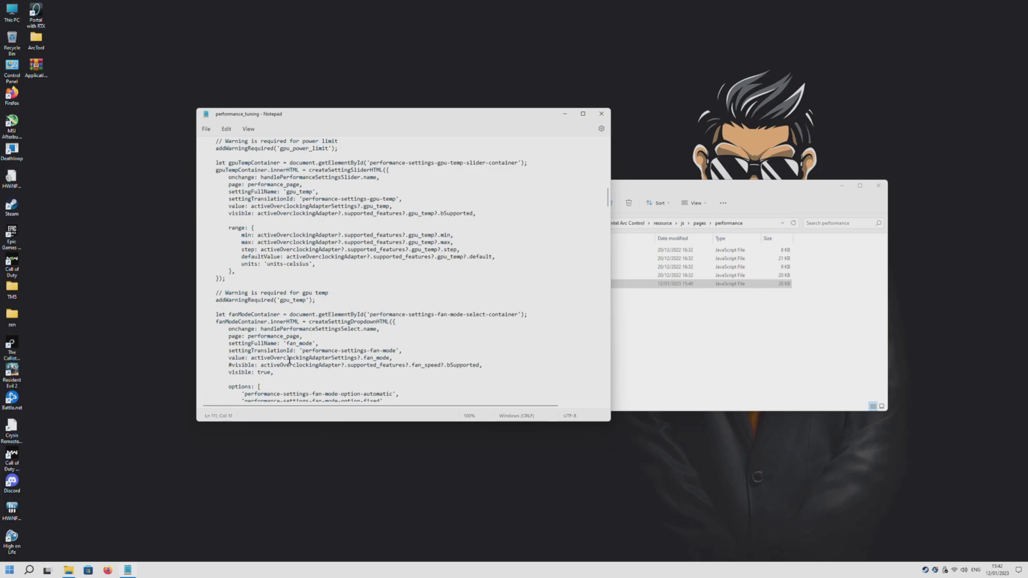
Step: Delete the #visible bSupported statement and its blank line, then add the <ADD THIS note
left_click_drag(230, 365, 484, 367)
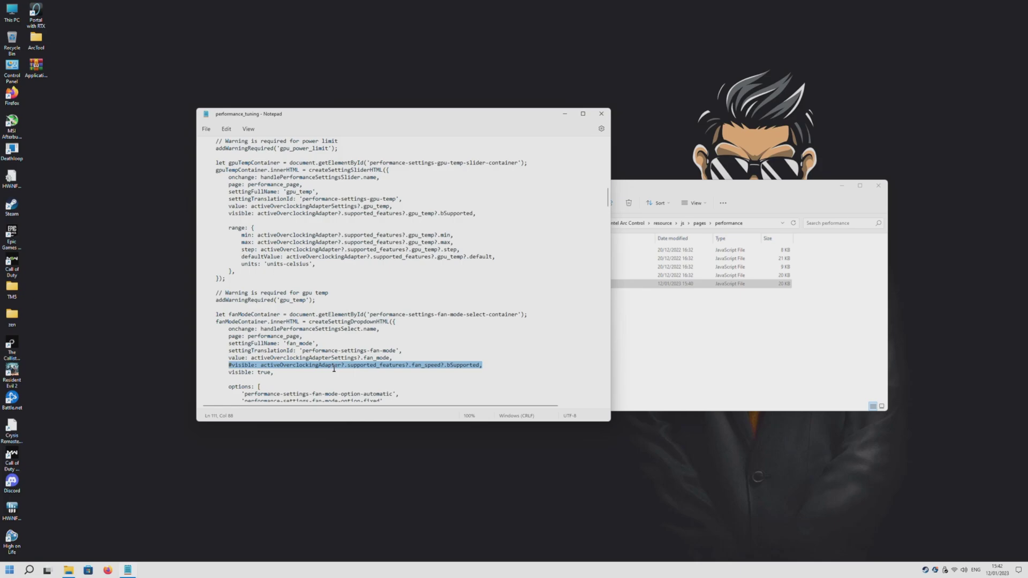
key("Delete")
key("shift+Home")
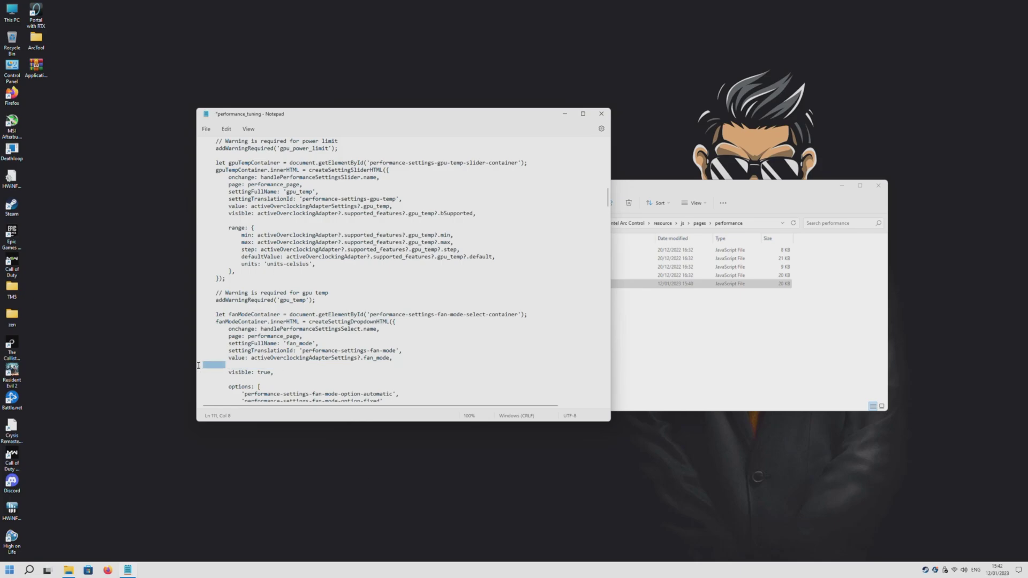
key("BackSpace")
key("BackSpace")
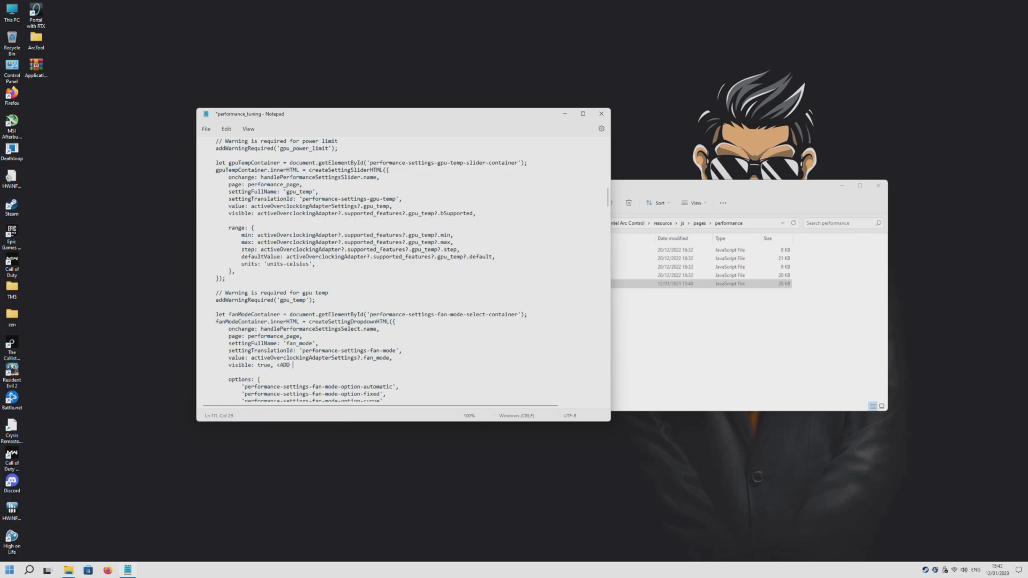
type("THIS")
Step: Save performance_tuning, close Notepad, and briefly open then close the Arc Control overlay
key("ctrl+s")
left_click(601, 114)
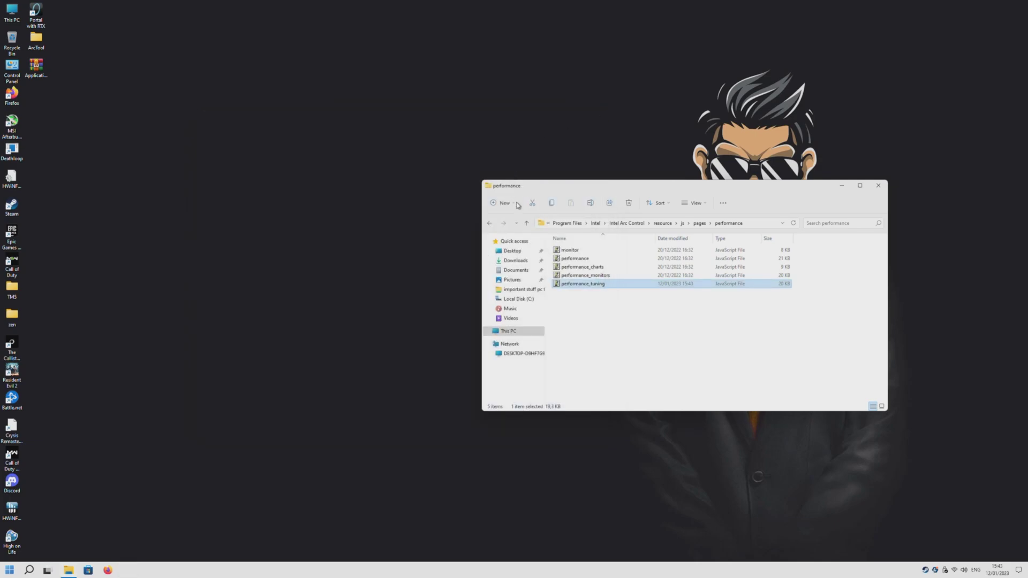
key("alt+i")
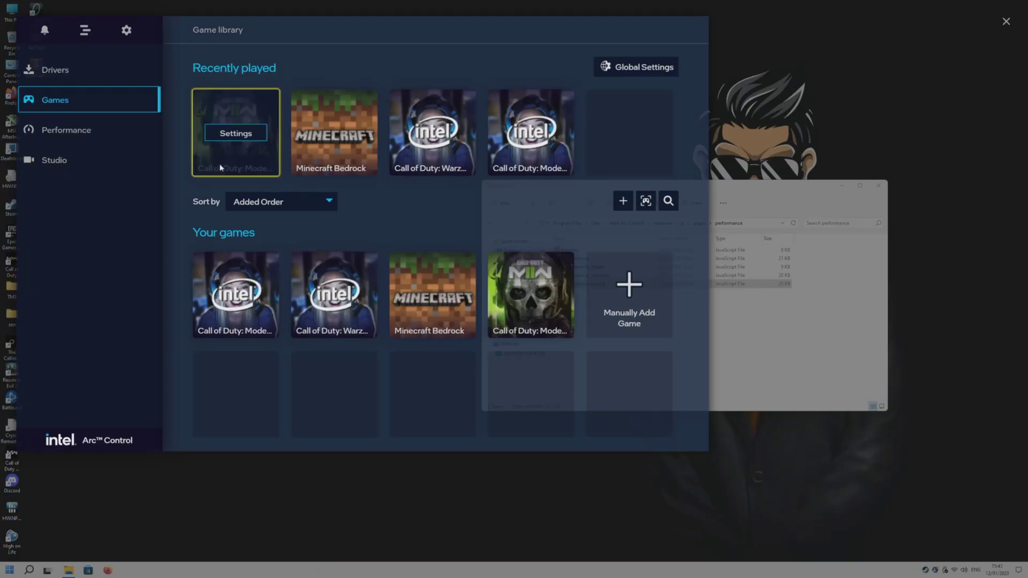
left_click(1006, 21)
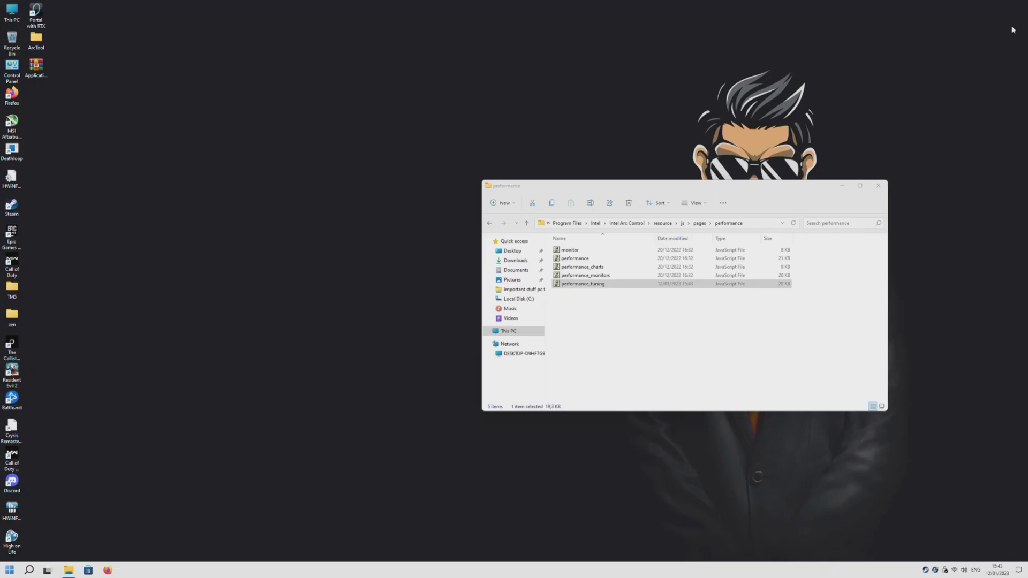
Step: Exit Arc Control from the tray, relaunch it from the desktop menu, and bring up Ctrl+Alt+Delete
right_click(935, 571)
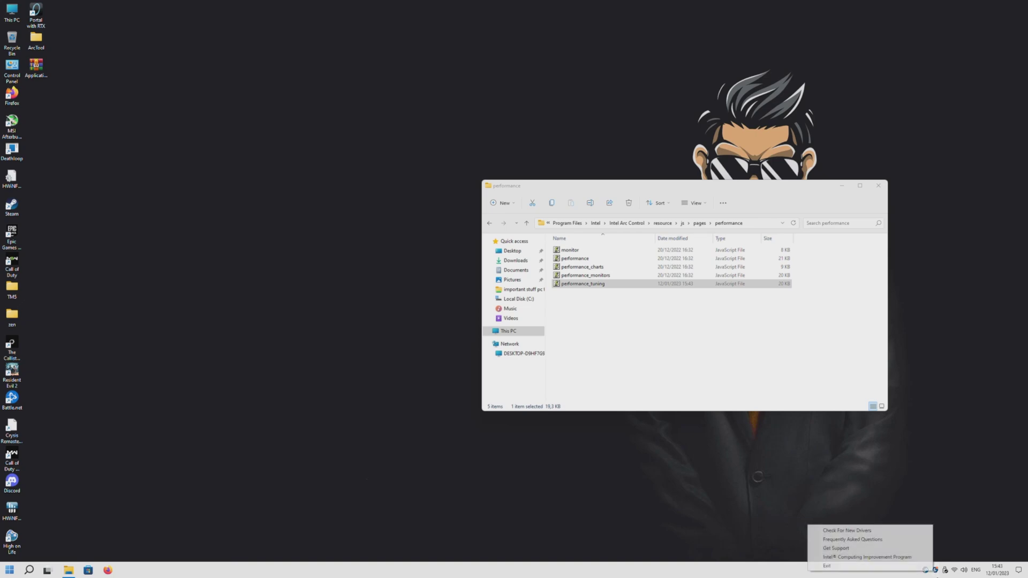
left_click(906, 569)
right_click(717, 516)
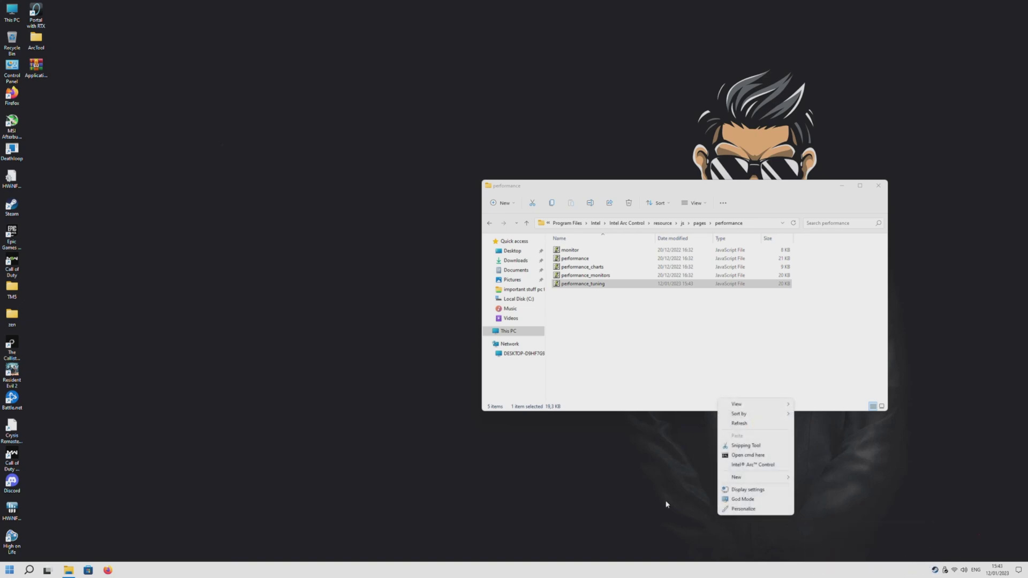
left_click(752, 464)
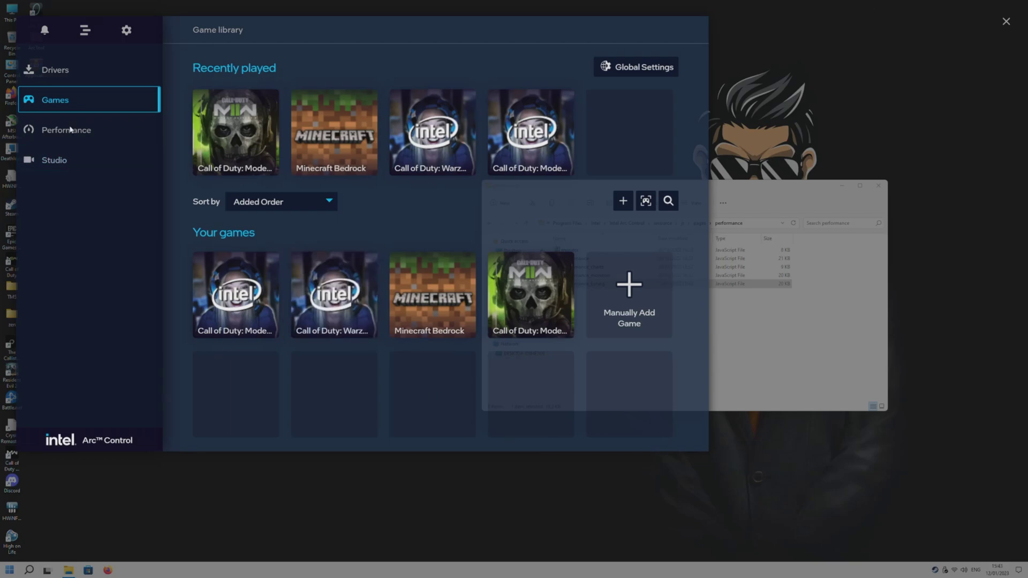
key("ctrl+alt+Delete")
Step: End the Intel Arc Control processes in Task Manager and open Start search
left_click(471, 279)
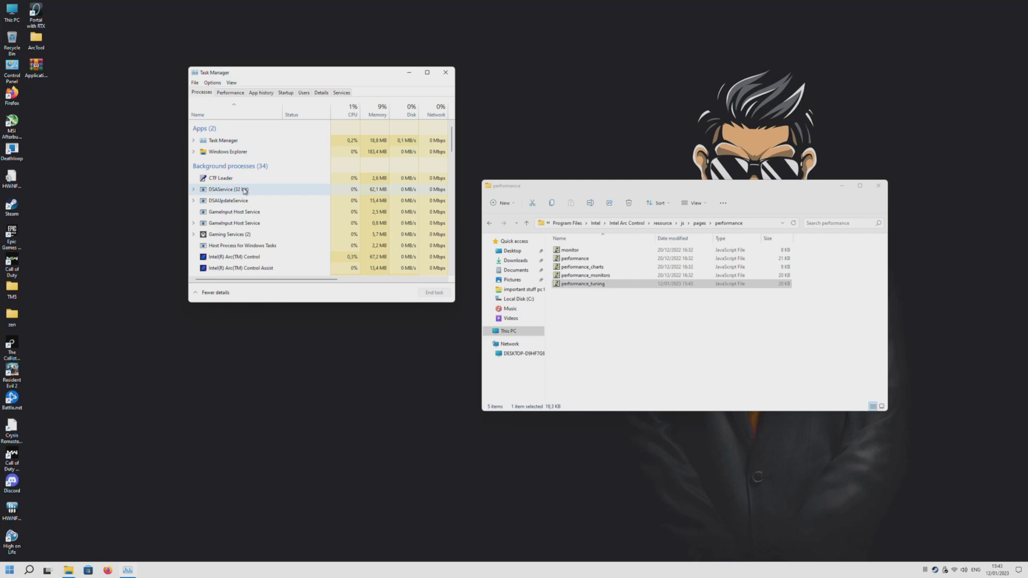
scroll(256, 230, "down", 1)
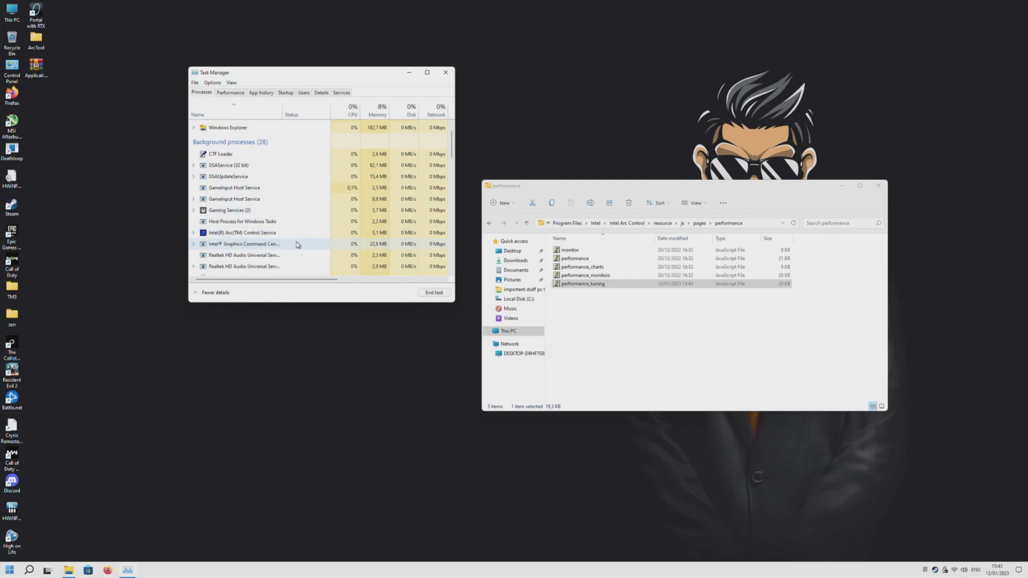
left_click(267, 233)
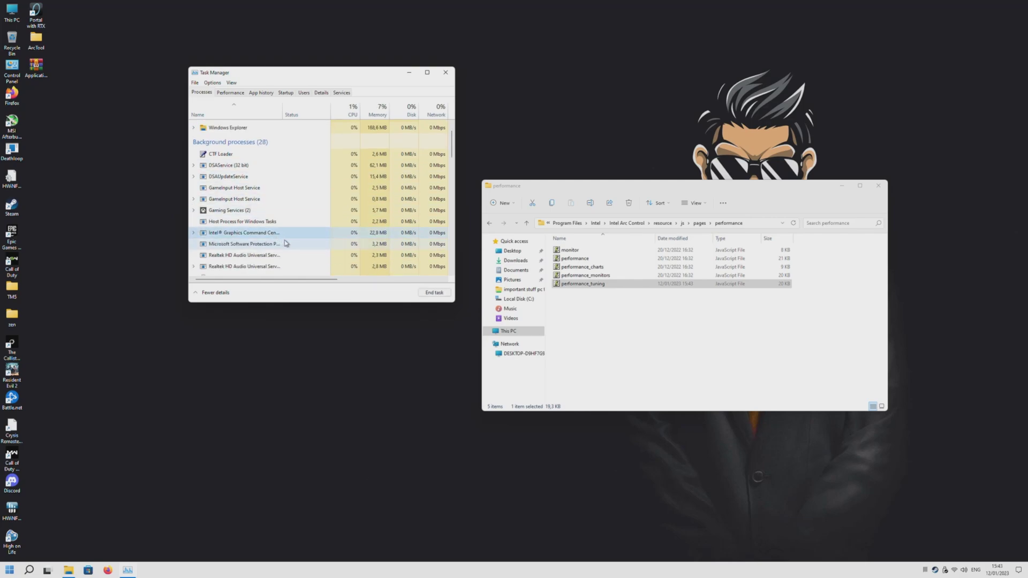
key("super")
Step: Relaunch Intel Arc Control from Start search and open the Performance Tuning configure settings
type("in")
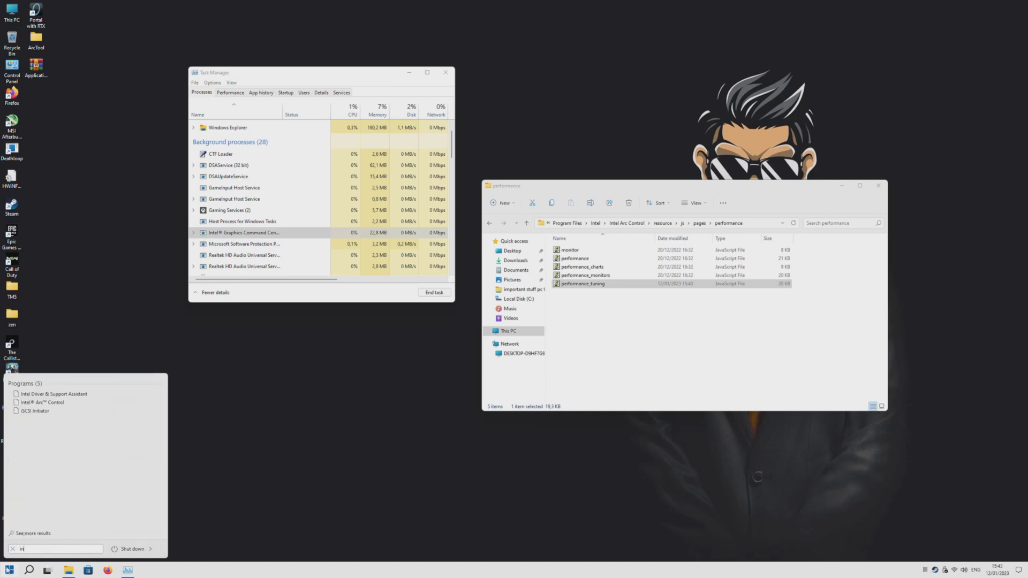
left_click(80, 403)
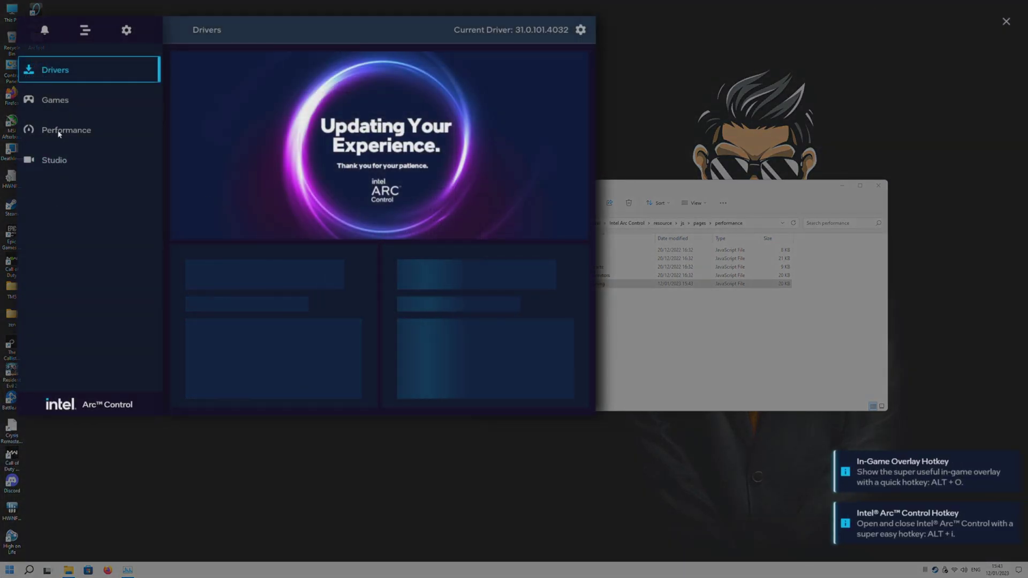
left_click(60, 131)
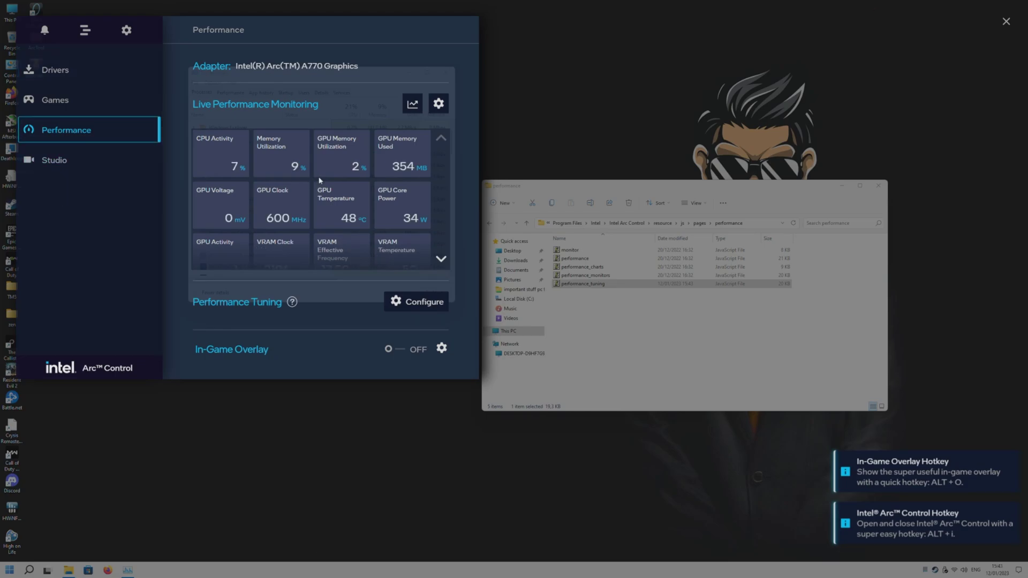
scroll(396, 169, "down", 1)
scroll(396, 169, "down", 2)
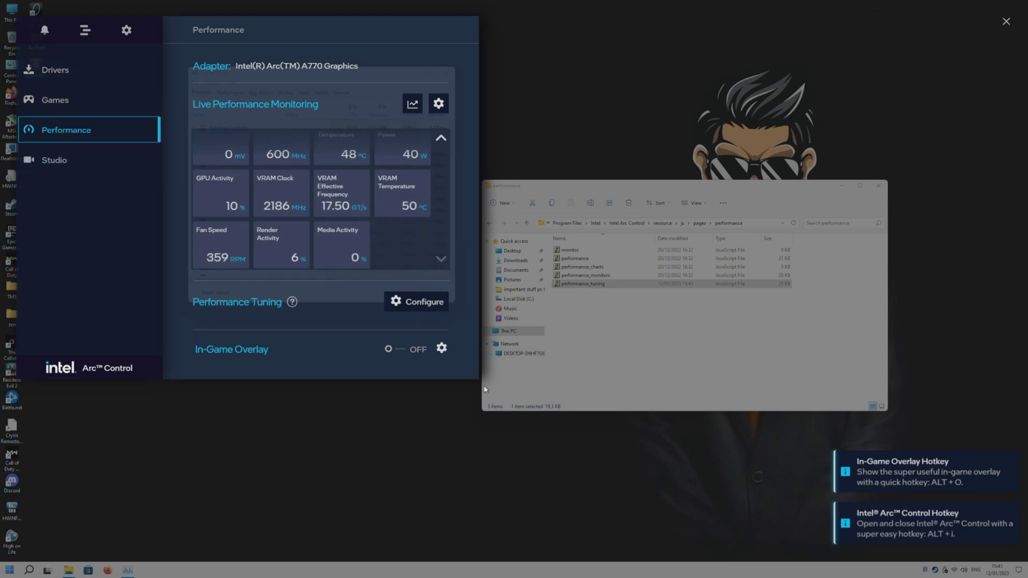
left_click(421, 311)
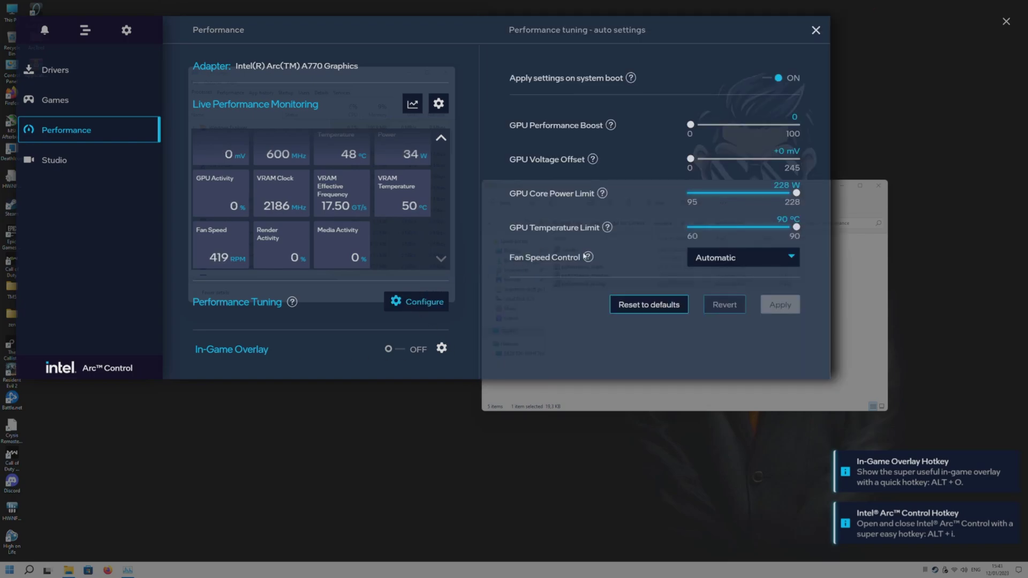
Step: Try applying Fixed Fan Target, then Fan Curve, as the Fan Speed Control mode
left_click(732, 258)
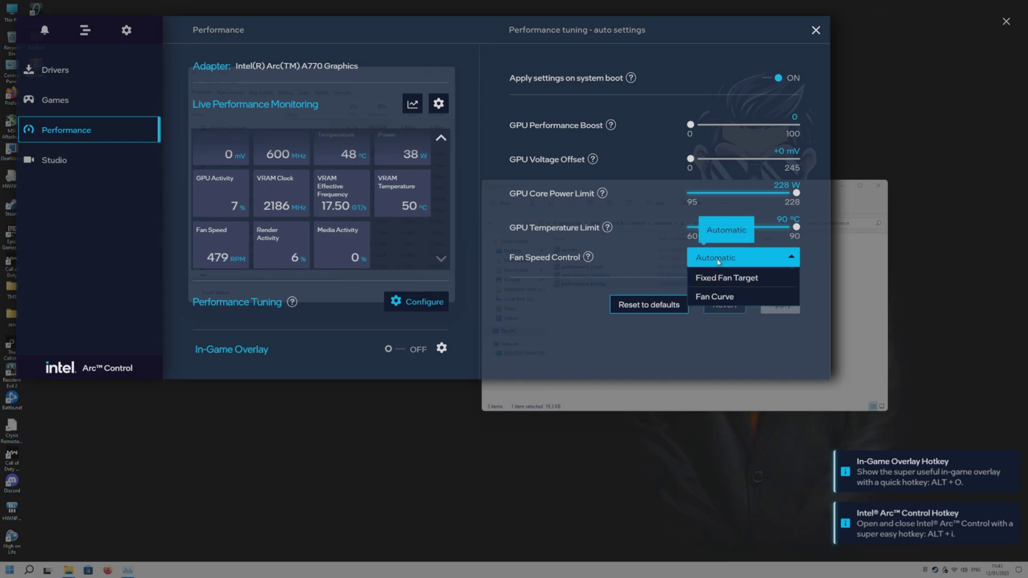
left_click(719, 278)
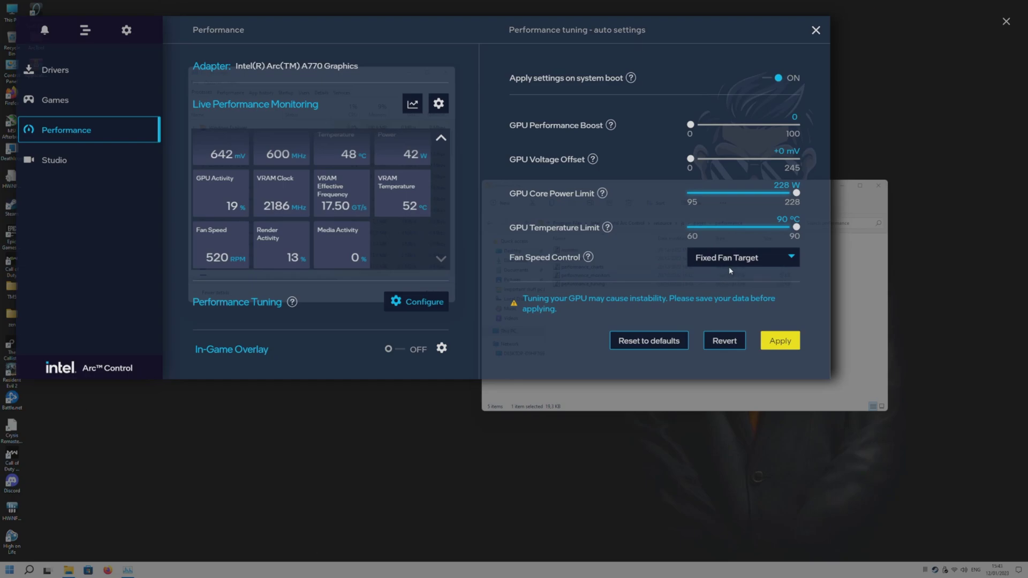
left_click(776, 338)
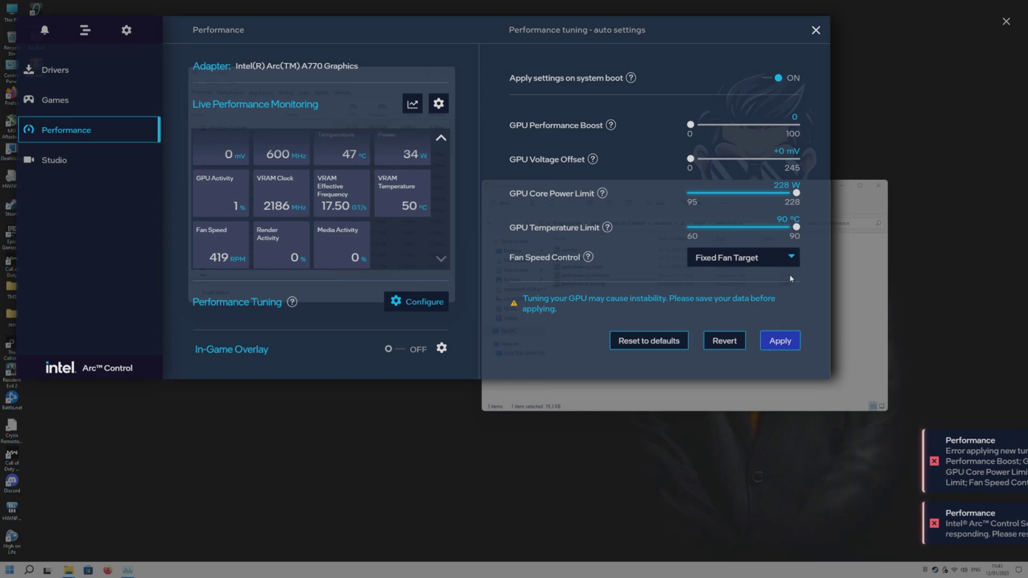
left_click(790, 259)
left_click(768, 296)
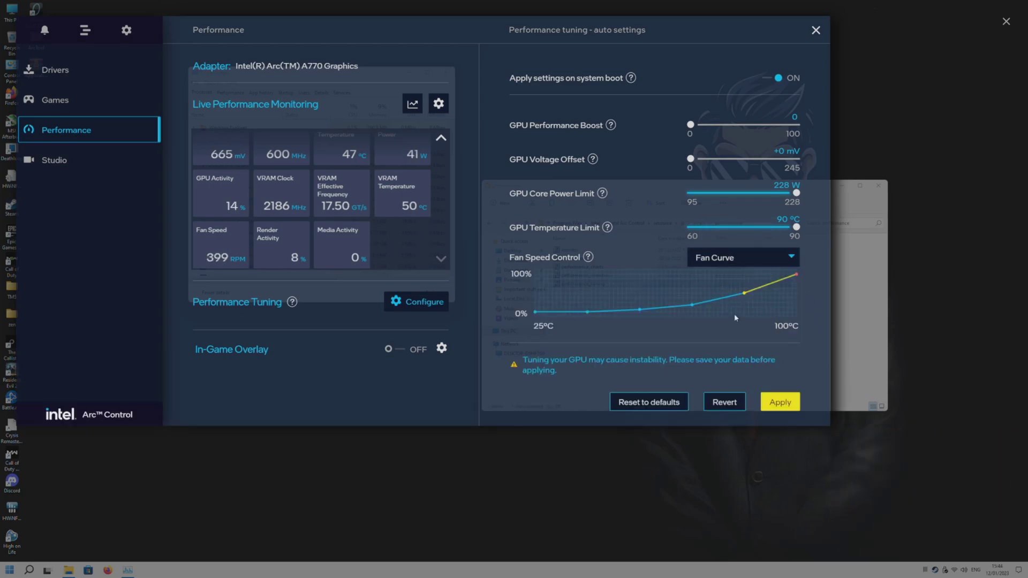
left_click(788, 403)
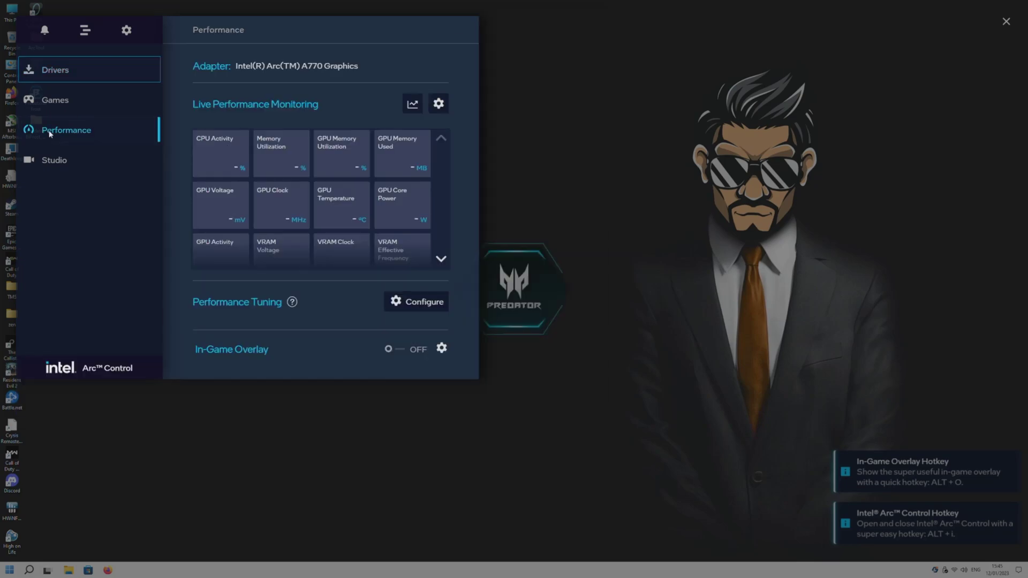
Step: Reopen the tuning settings and apply Fan Curve for Fan Speed Control
left_click(408, 303)
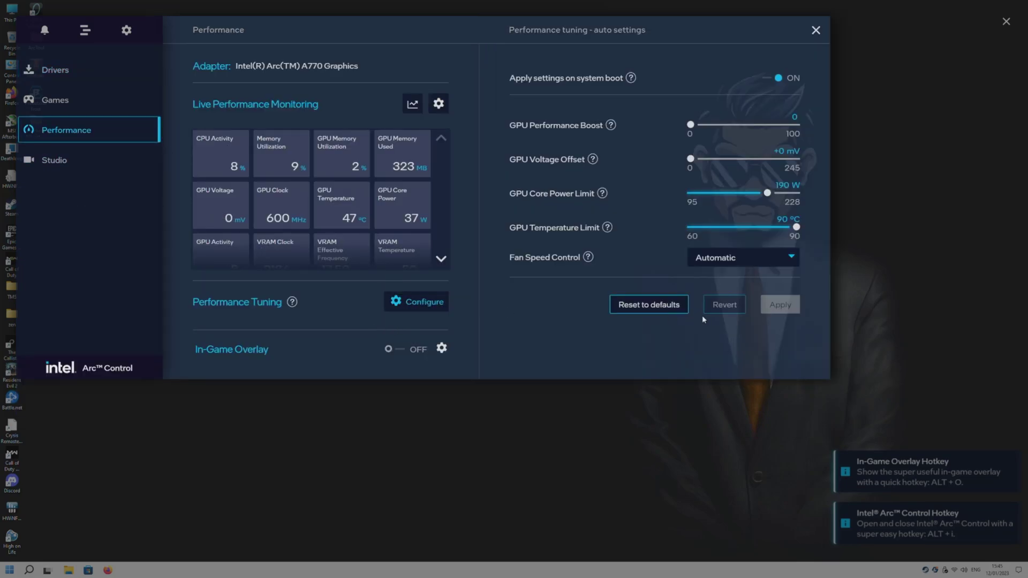
left_click(729, 257)
left_click(727, 296)
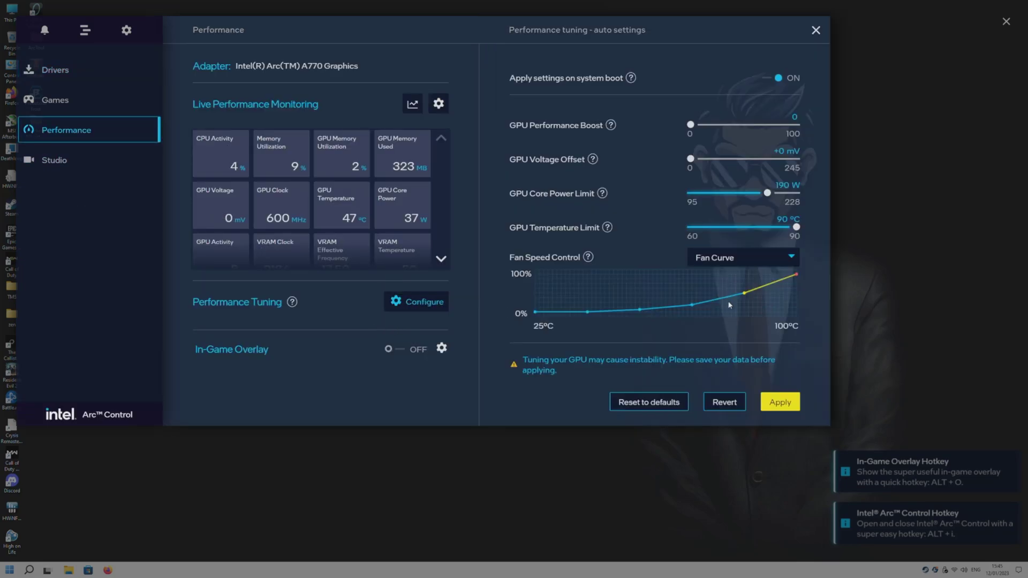
left_click(776, 404)
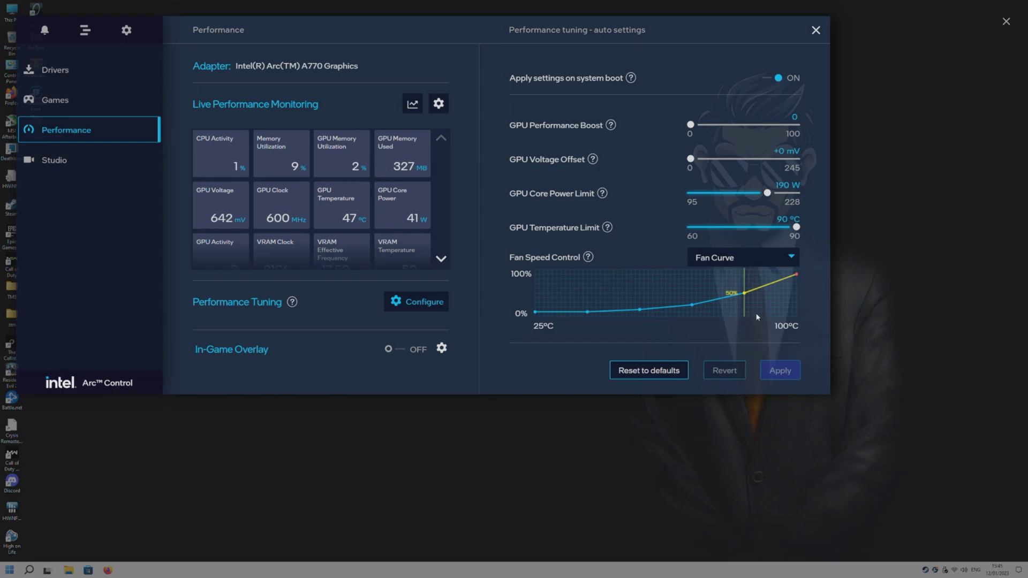
Step: Set fan control to Automatic, close and reopen the settings, then choose Fan Curve again
left_click(727, 261)
left_click(728, 275)
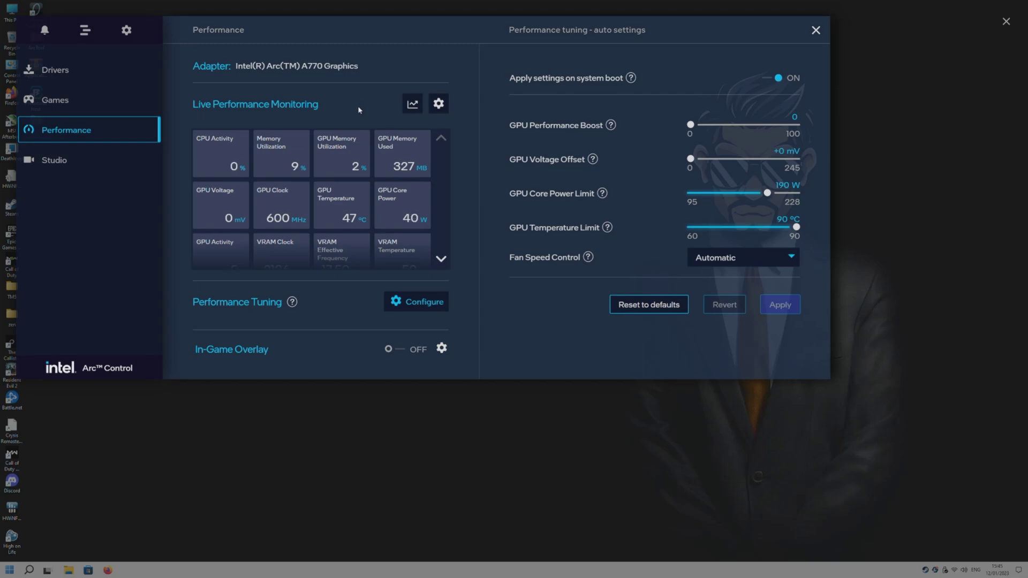
left_click(814, 32)
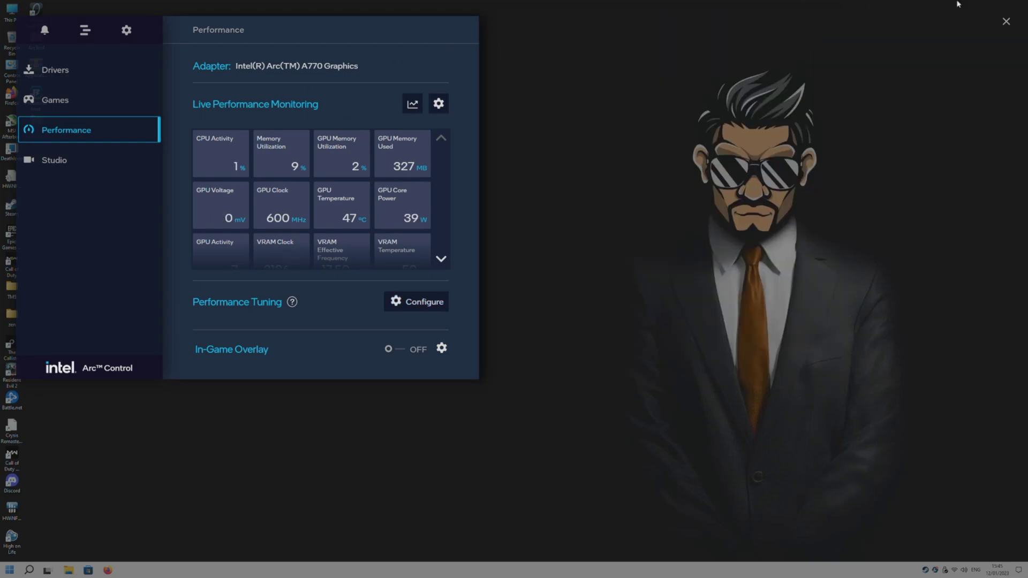
left_click(416, 304)
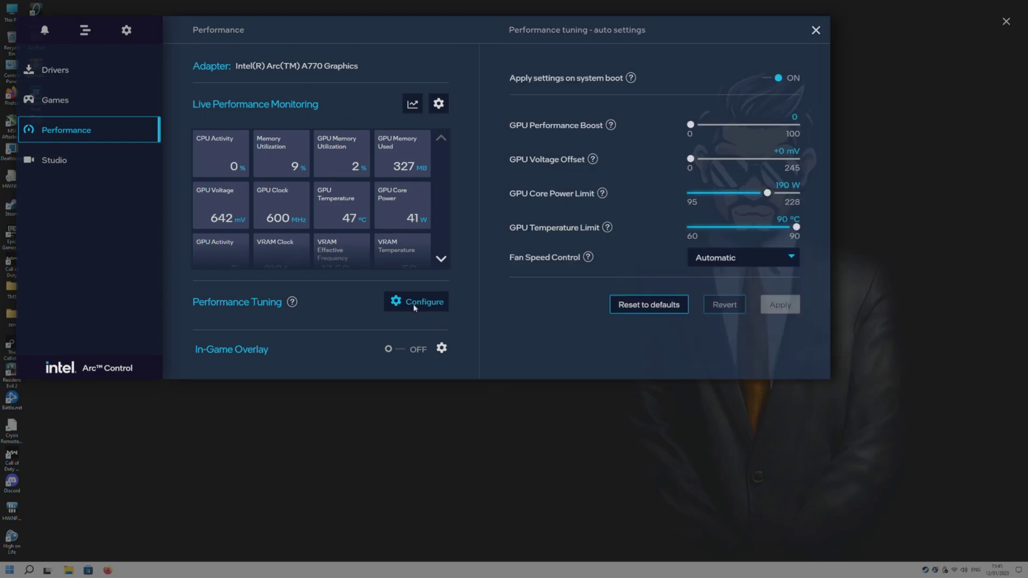
left_click(707, 259)
left_click(712, 276)
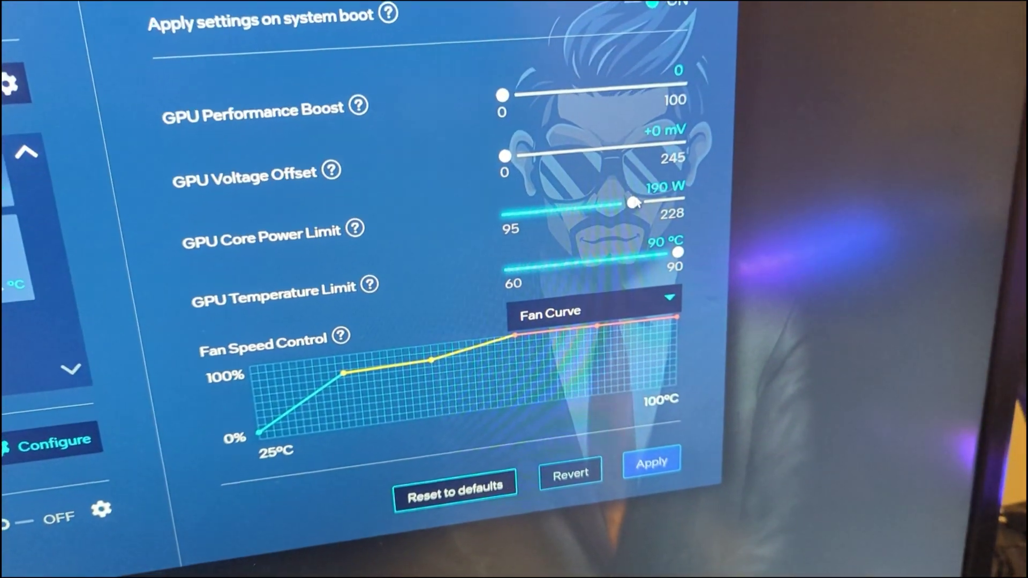
Step: Drag the GPU Core Power Limit slider up to 228 W
left_click_drag(769, 272, 877, 270)
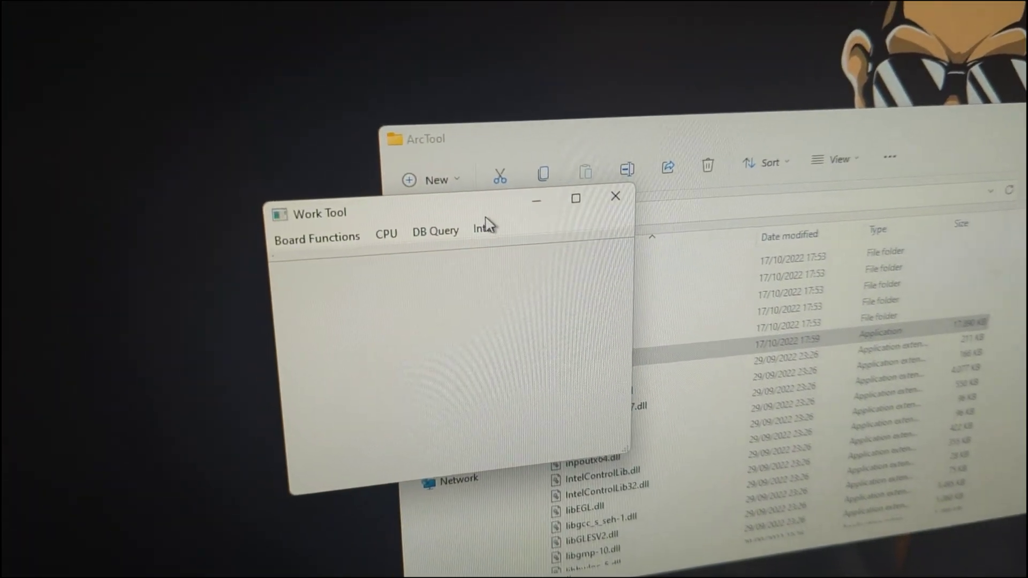
Step: Open the ARC OC window from Work Tool's Intel menu
left_click(486, 225)
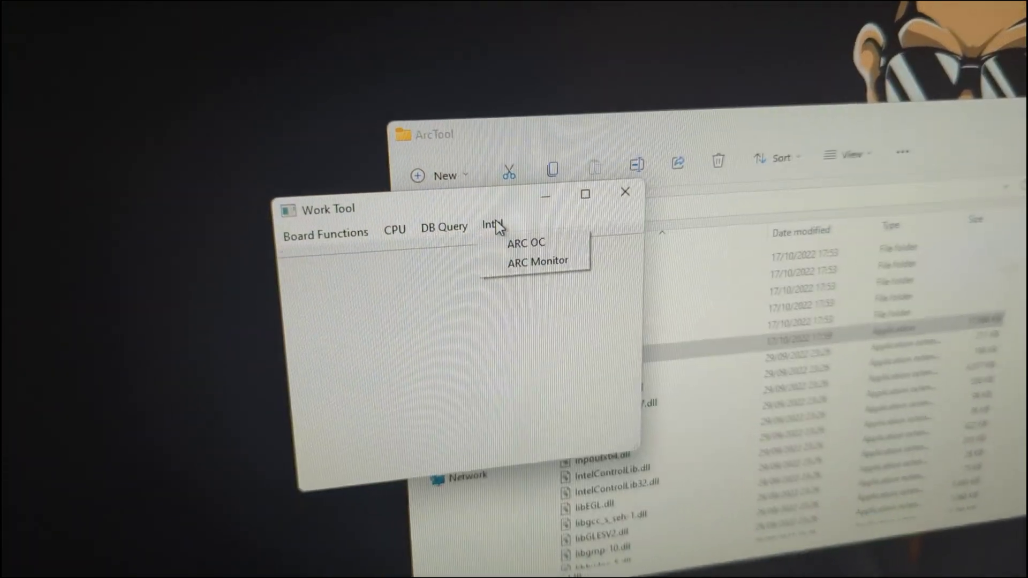
left_click(522, 238)
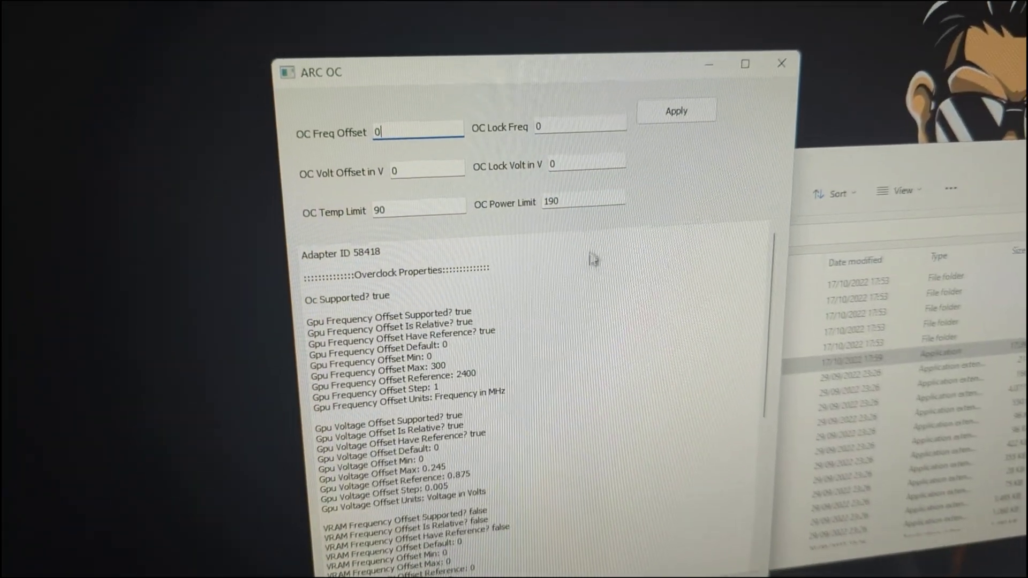